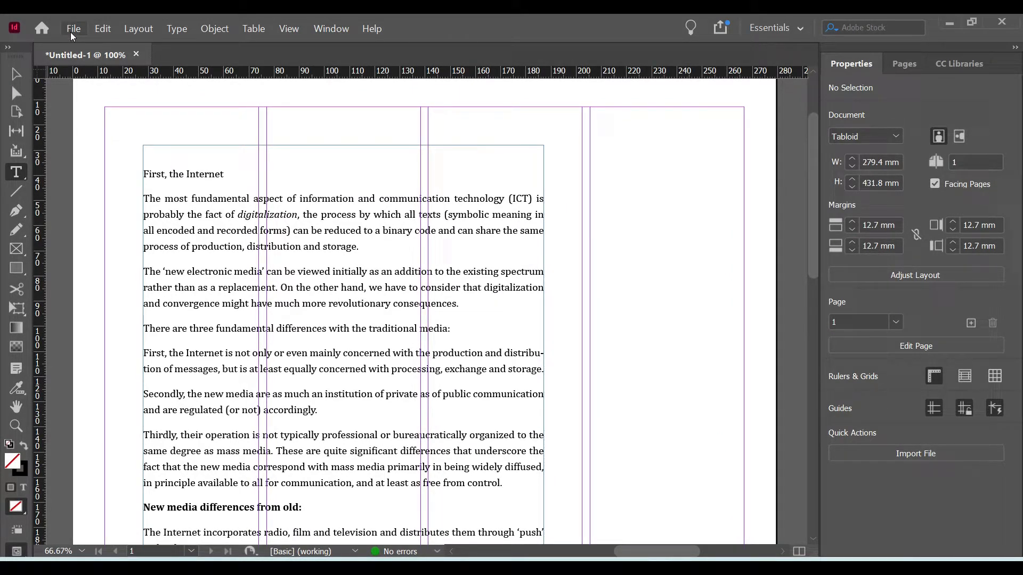
Look over the article text in its frame and the text and images on the pasteboard
click(72, 36)
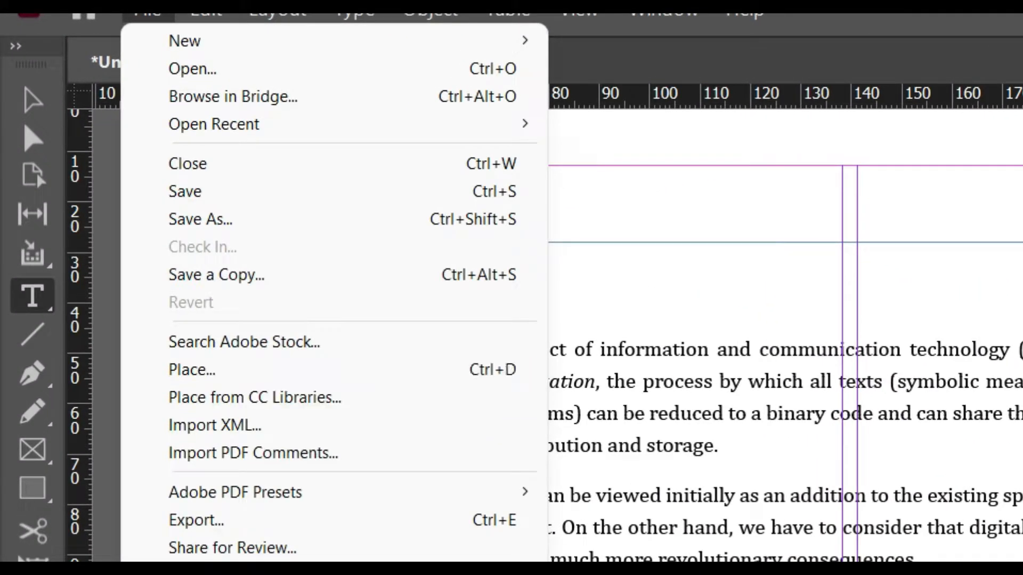
key(Escape)
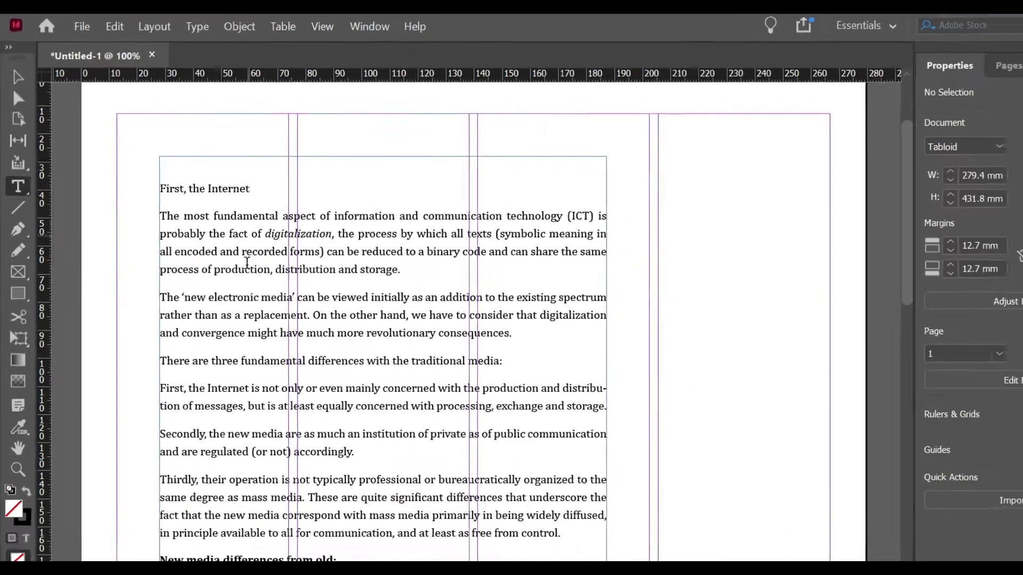
scroll(220, 243, down, 6)
scroll(220, 244, up, 5)
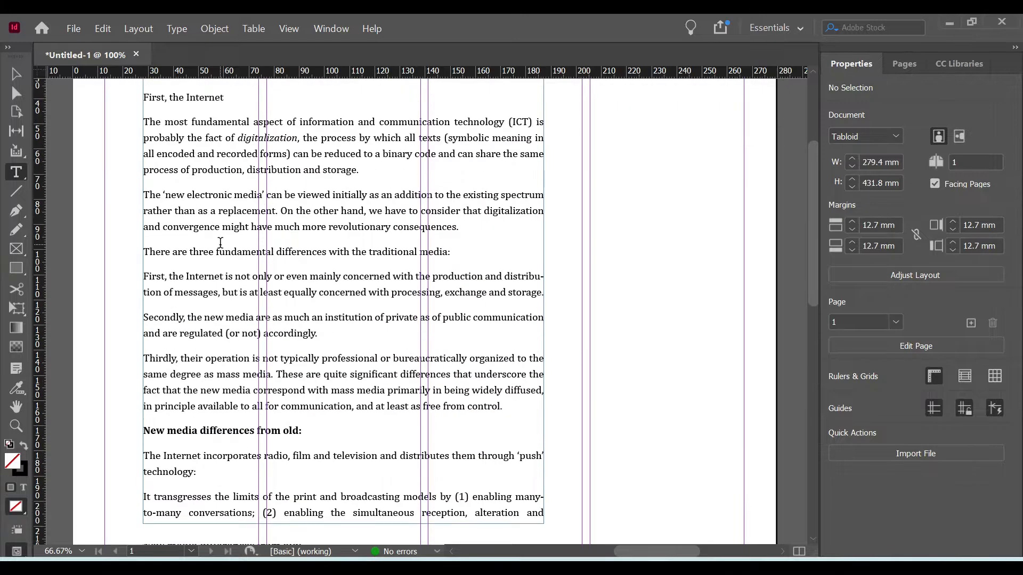
scroll(222, 240, down, 1)
scroll(223, 241, up, 3)
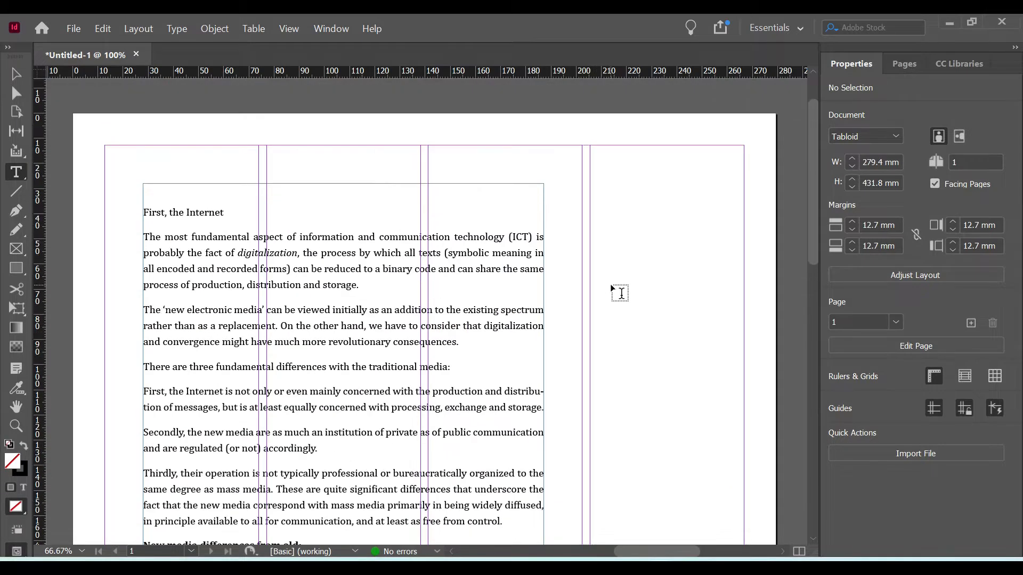
key(ctrl+0)
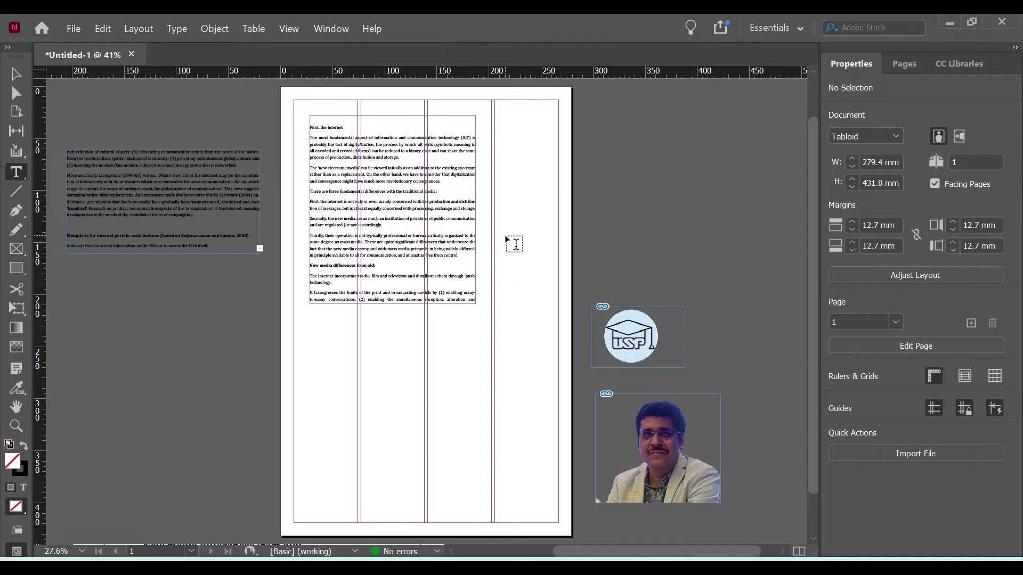
key(ctrl+1)
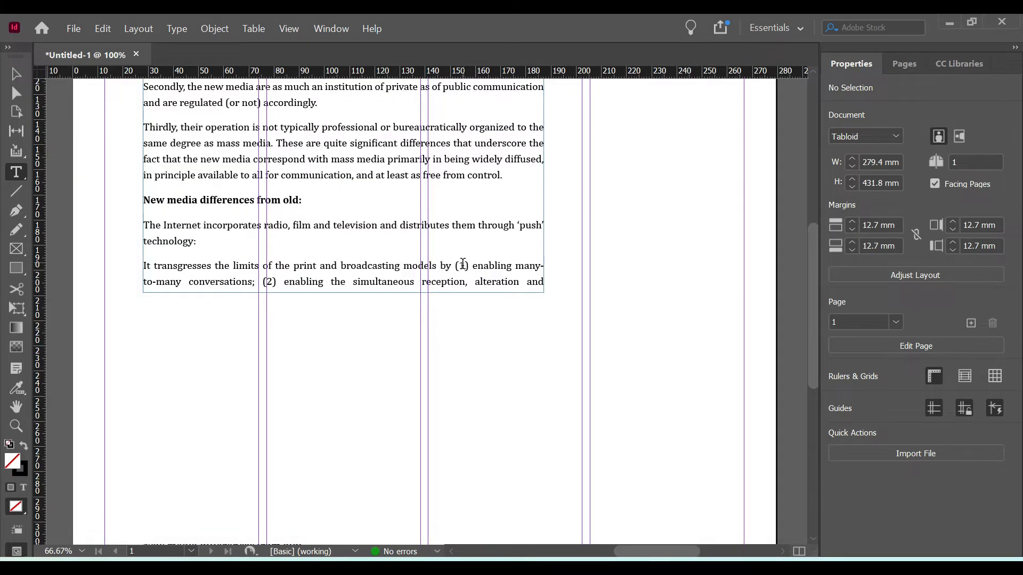
scroll(462, 264, up, 5)
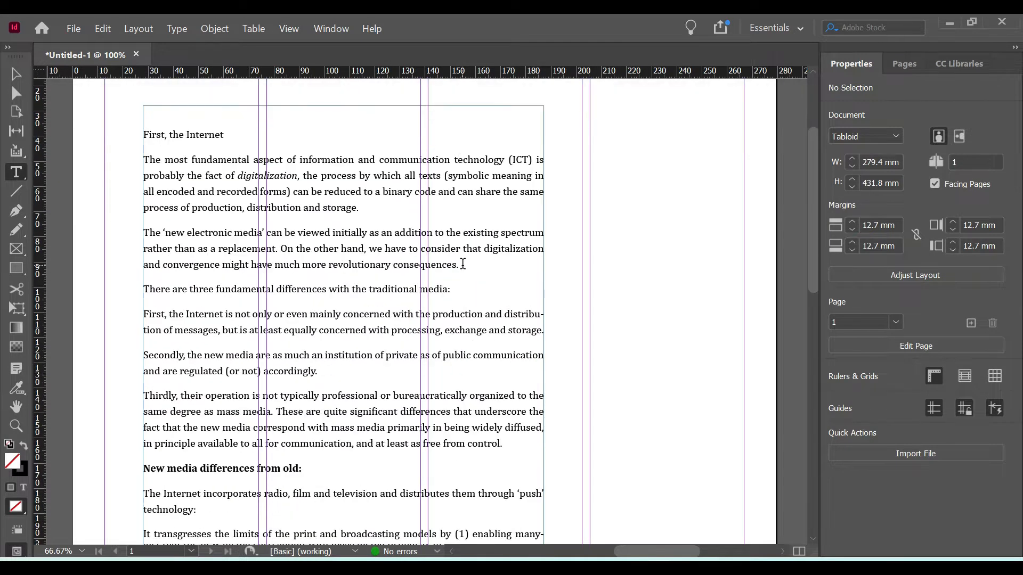
scroll(463, 264, up, 2)
Set the article text frame to 3 columns with Balance Columns enabled in the Text Frame Options
click(298, 236)
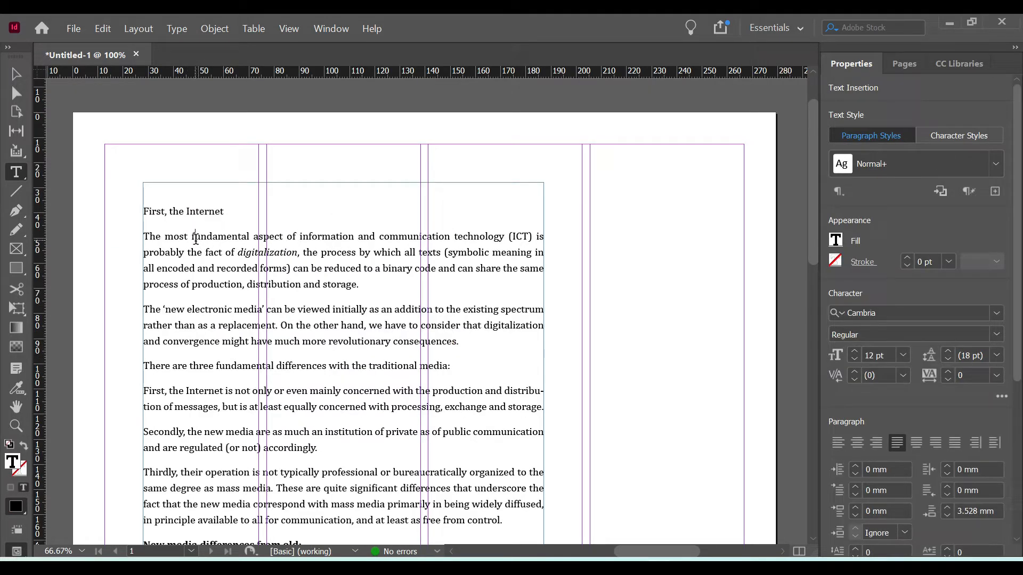
right_click(196, 238)
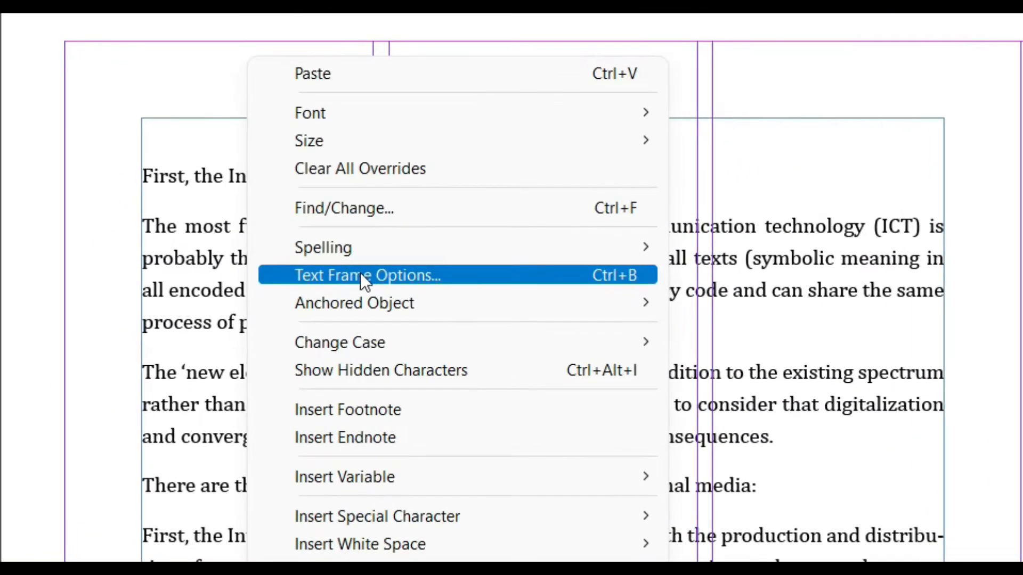
click(360, 274)
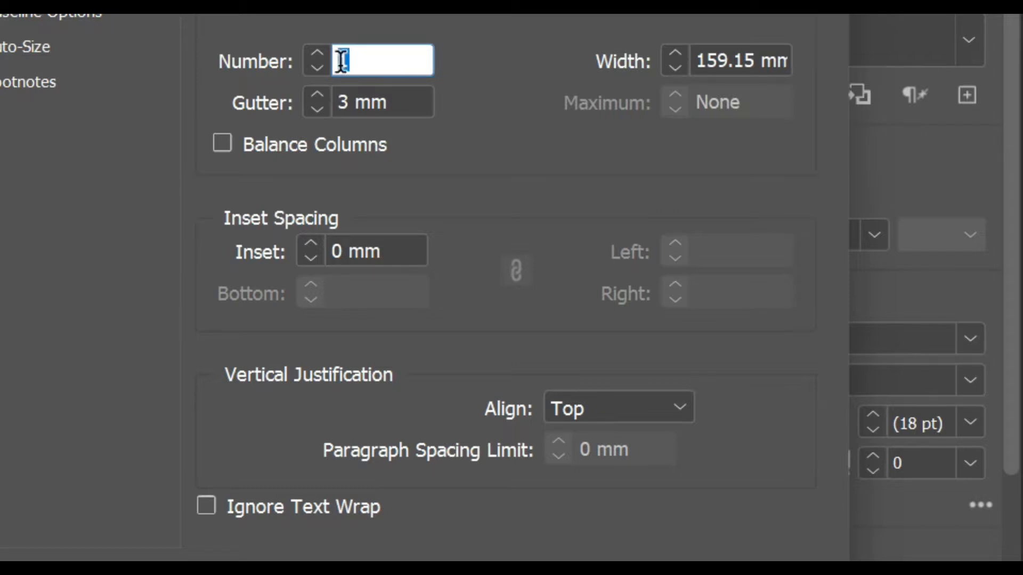
text(3)
click(223, 143)
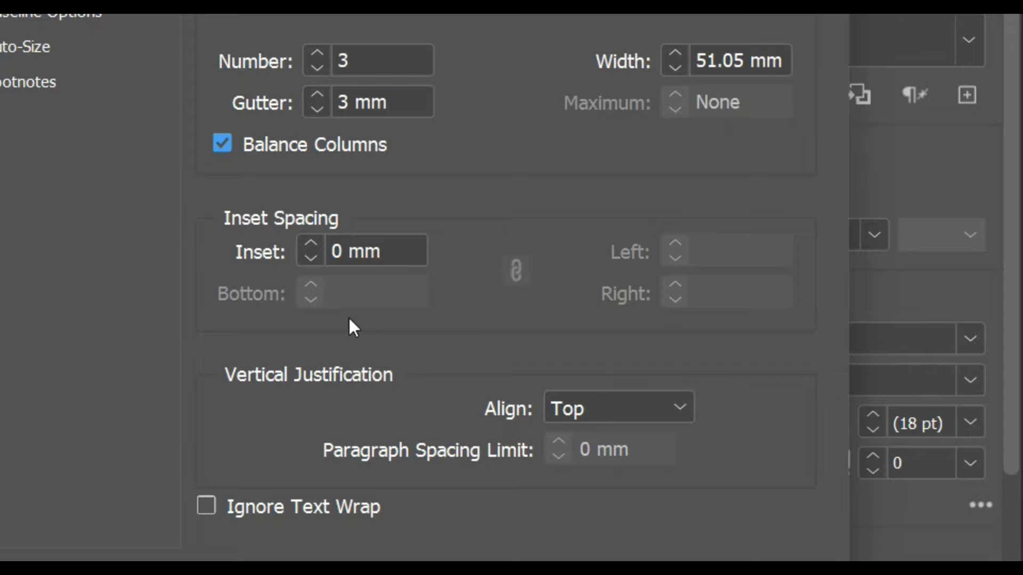
Increase the text frame's inset spacing to 6 mm with the preview enabled and apply the frame options
click(311, 246)
click(311, 245)
click(311, 246)
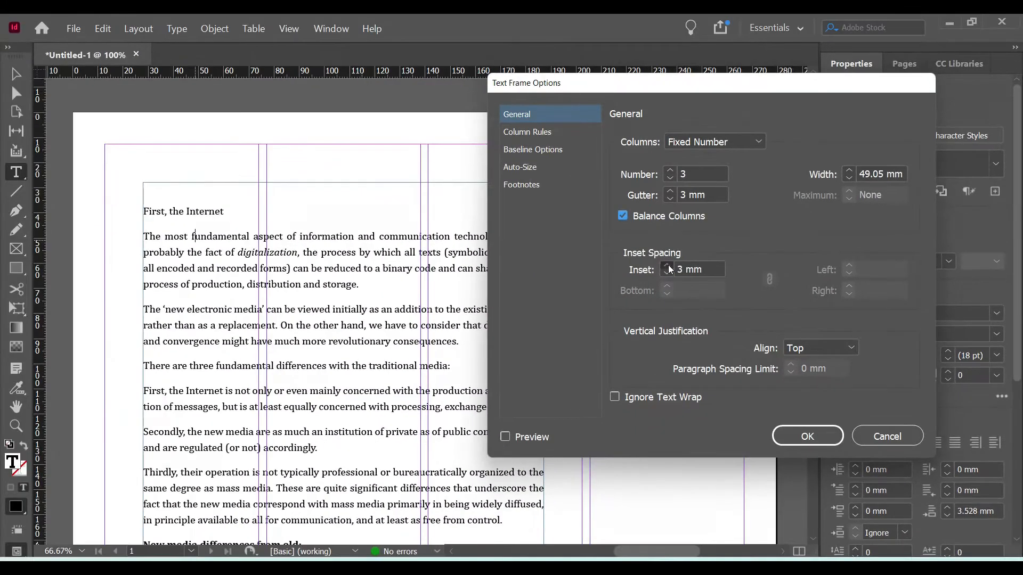
click(669, 267)
click(505, 438)
click(667, 267)
click(667, 266)
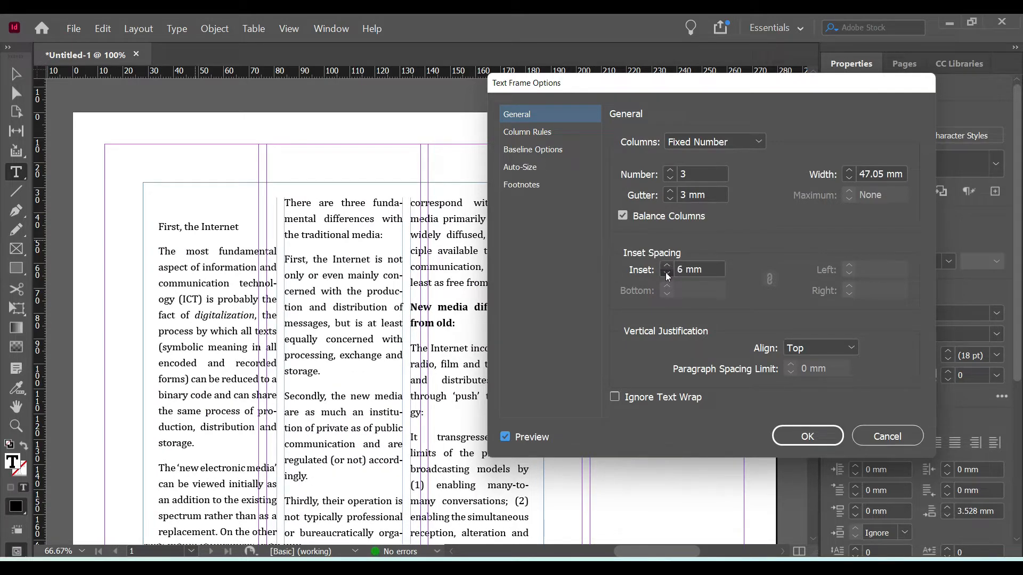
key(Return)
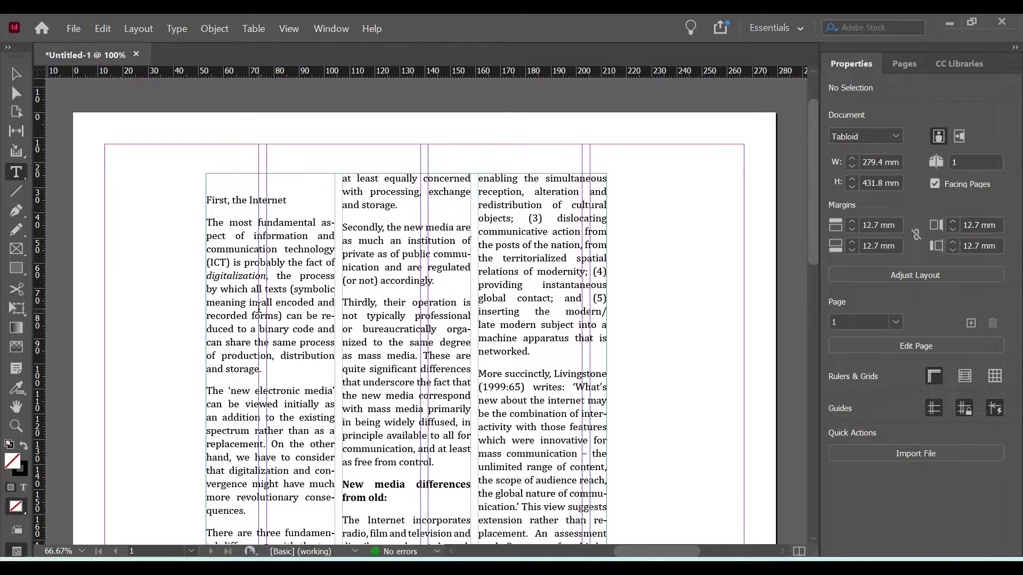
Set the space after paragraphs to 0 mm for all of the article text
click(253, 232)
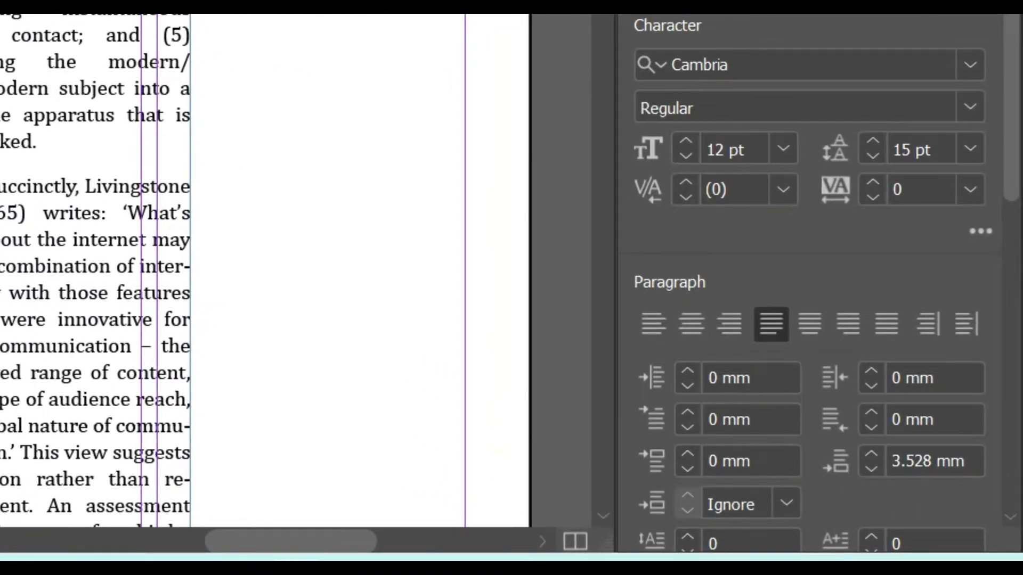
key(ctrl+a)
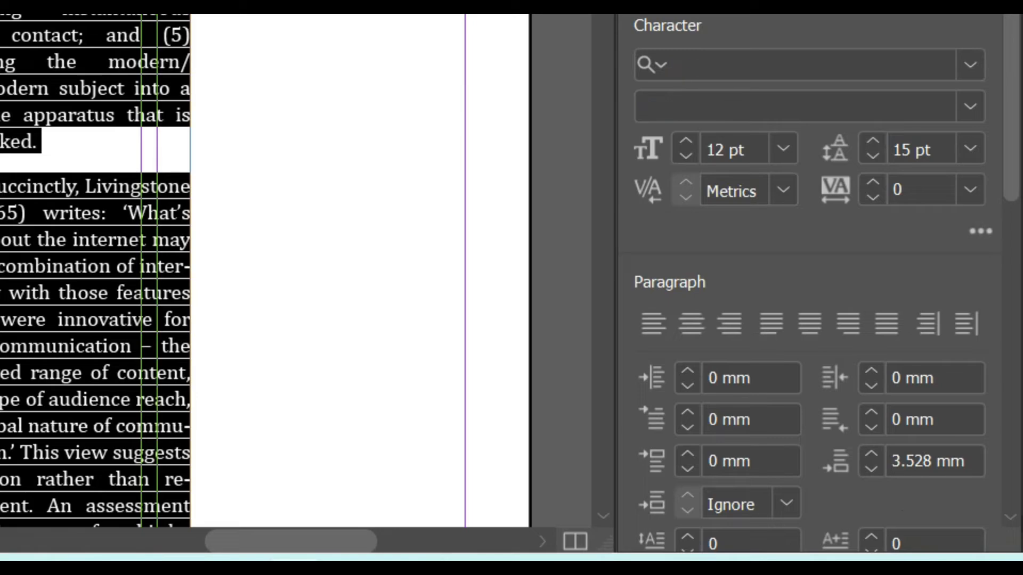
click(921, 459)
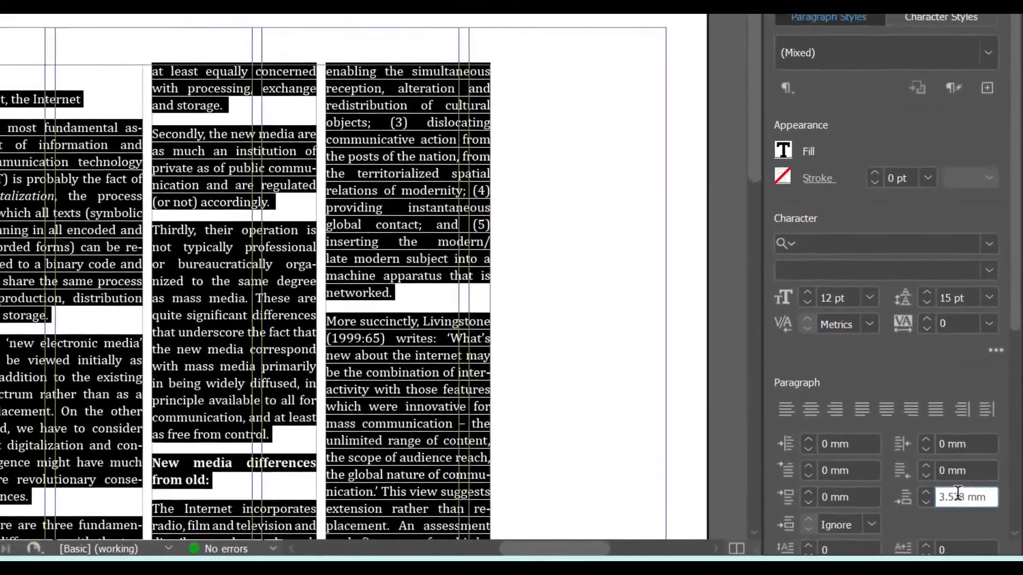
drag(990, 497, 965, 497)
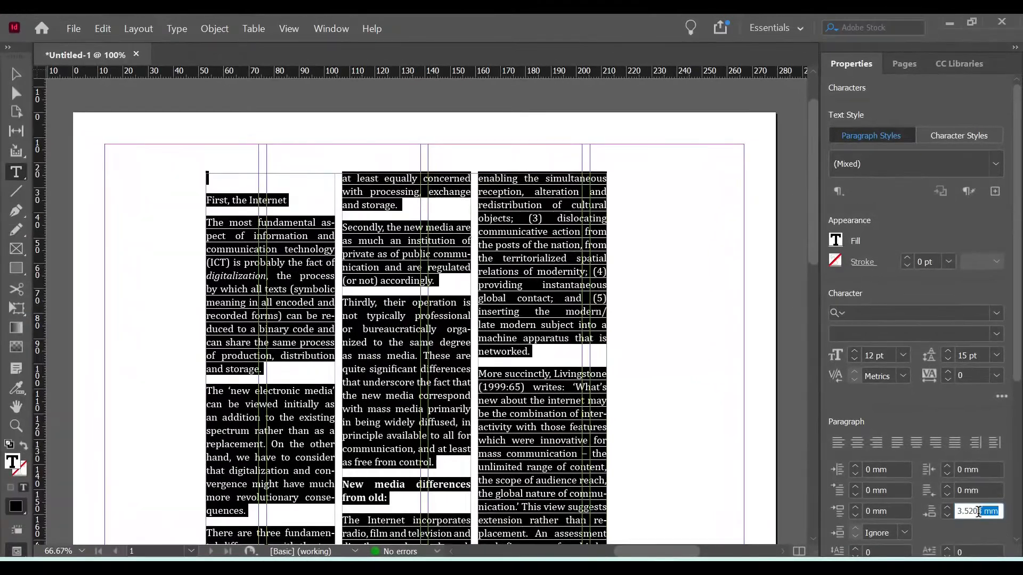
text(0)
key(Return)
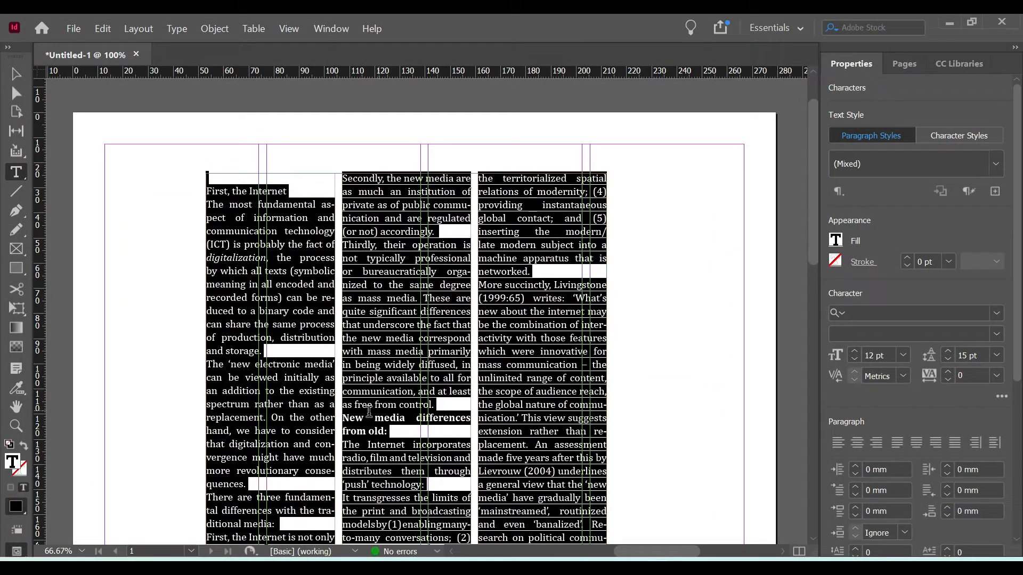
Give all of the article's paragraphs a first-line indent of 6 mm
scroll(852, 501, down, 5)
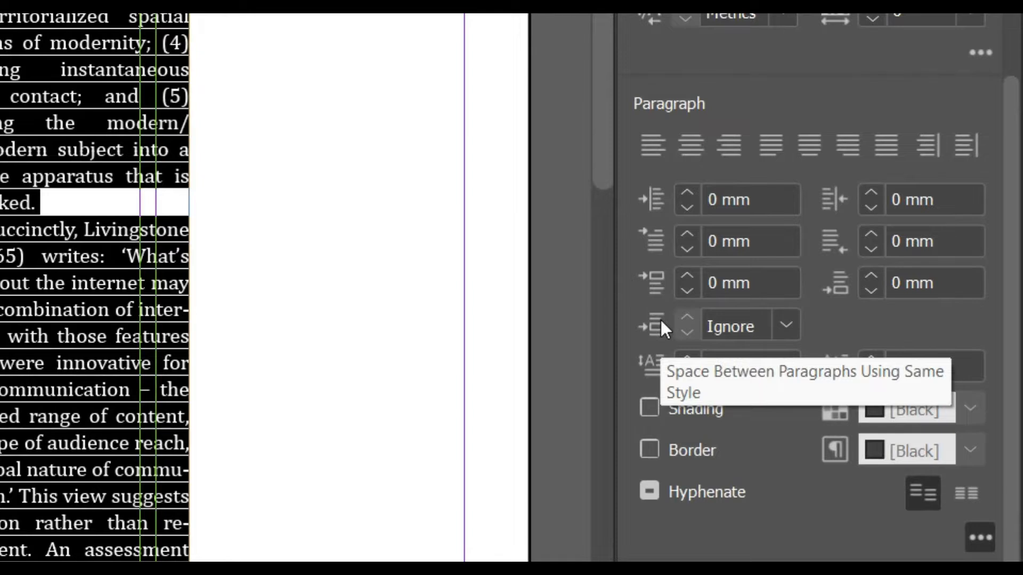
click(653, 245)
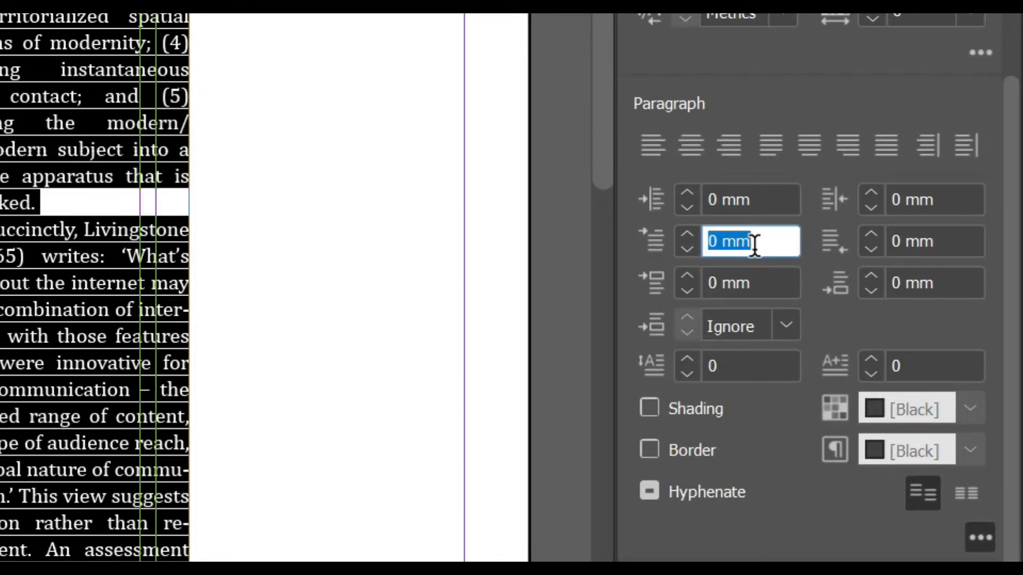
drag(754, 245, 704, 240)
text(6)
key(Return)
click(284, 261)
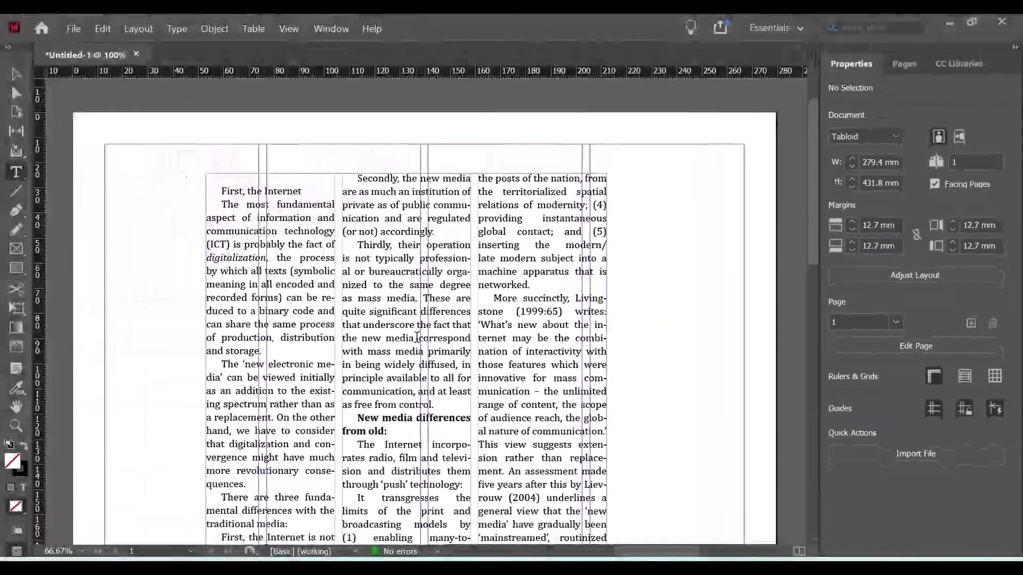
Move the portrait photo from the pasteboard onto the page below the article, centred at about X 120 mm, Y 289 mm
key(ctrl+0)
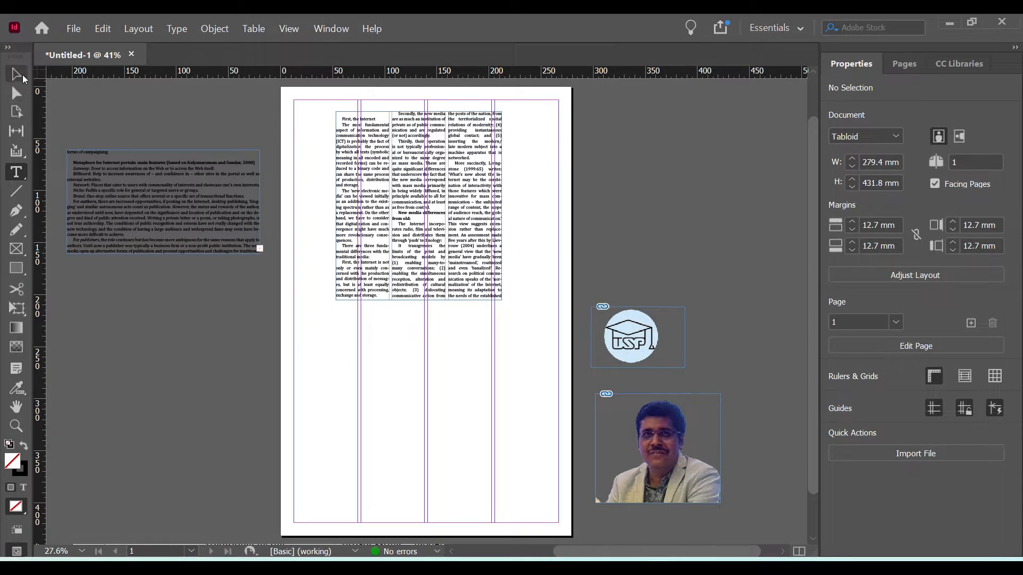
click(22, 75)
drag(673, 476, 422, 422)
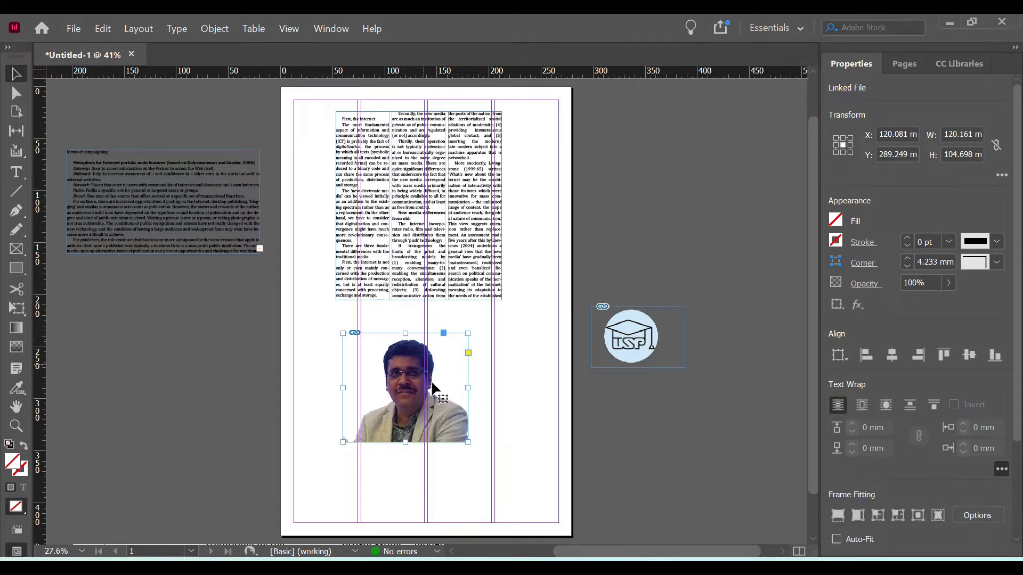
Move the USP logo from the pasteboard into the middle of the article columns, centred at about X 127 mm, Y 103 mm
click(616, 352)
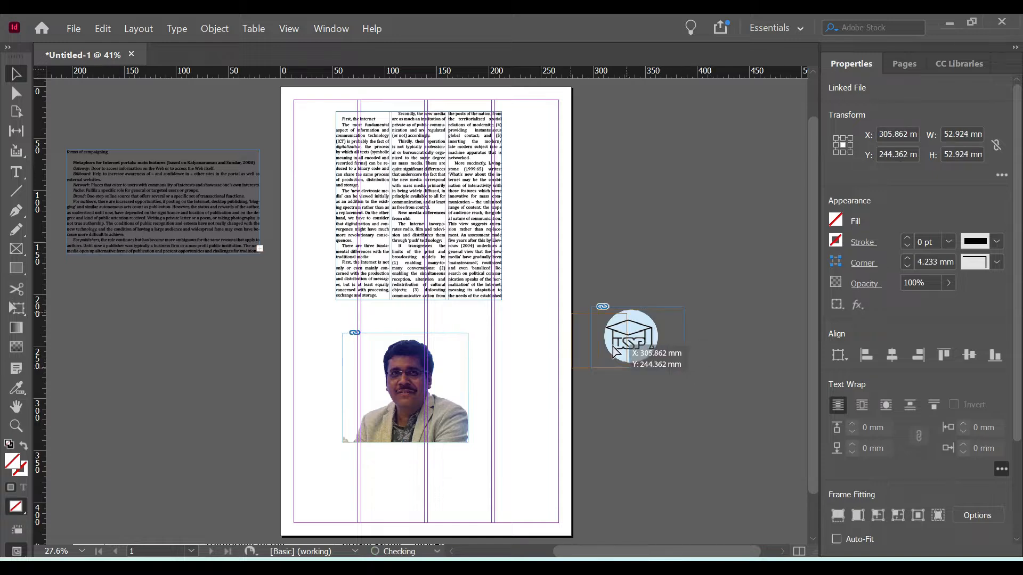
drag(616, 351, 416, 216)
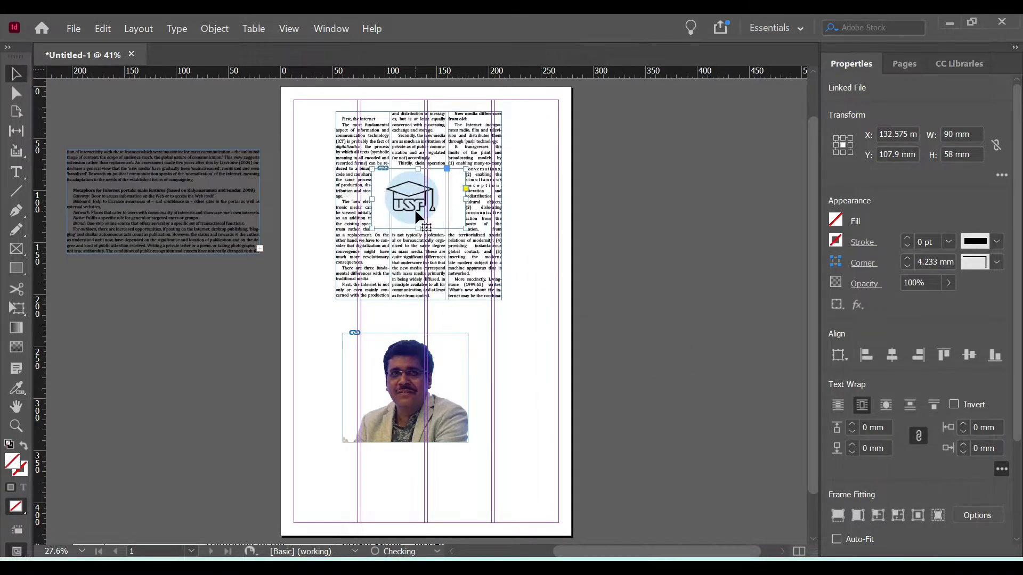
click(517, 239)
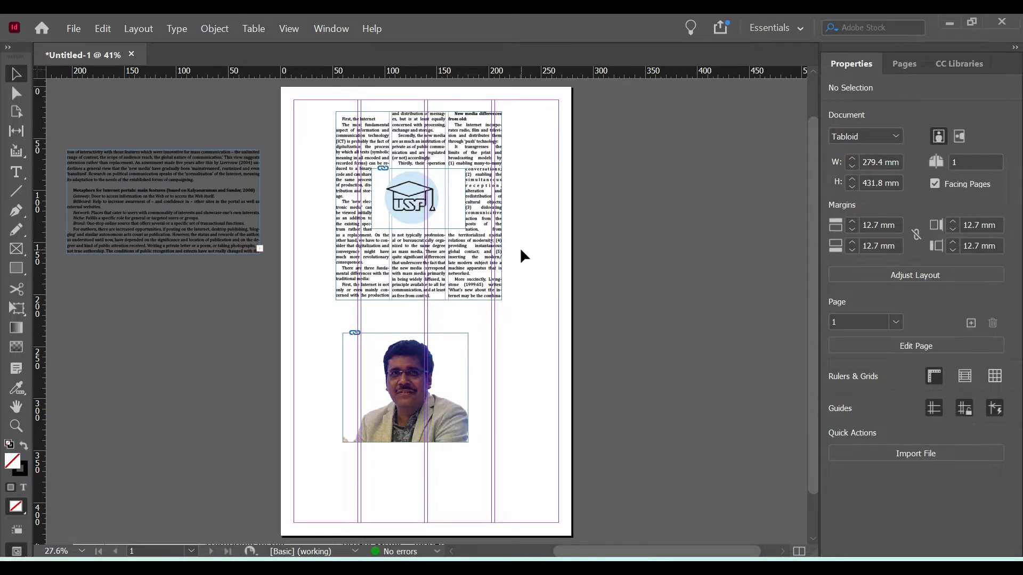
mouse_move(421, 217)
mouse_down()
mouse_move(446, 219)
mouse_move(414, 212)
mouse_up()
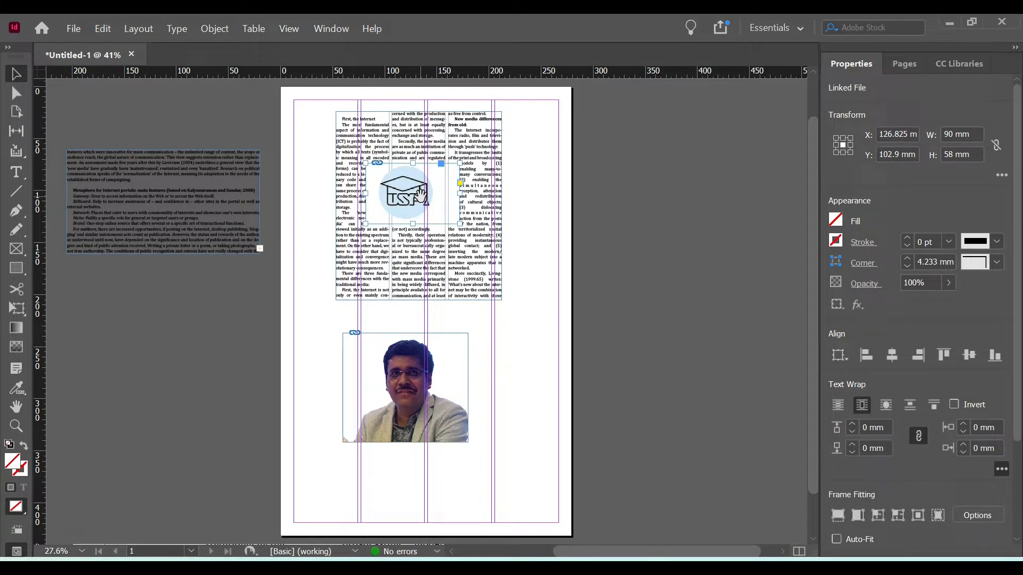
Remove the text wrap from the logo's frame and wrap the text around the logo image's bounding box with 3 mm offsets
key(ctrl+1)
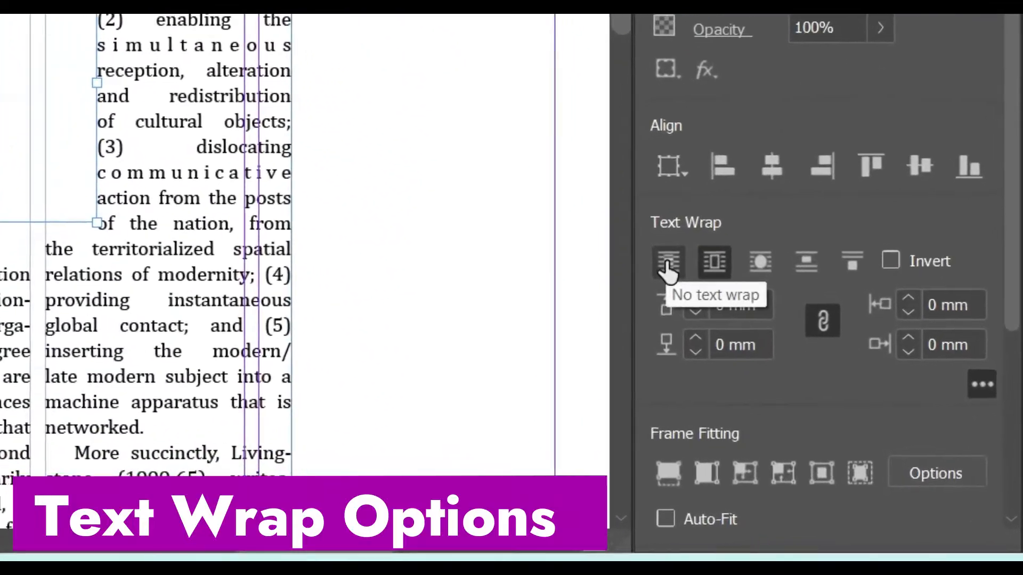
click(669, 262)
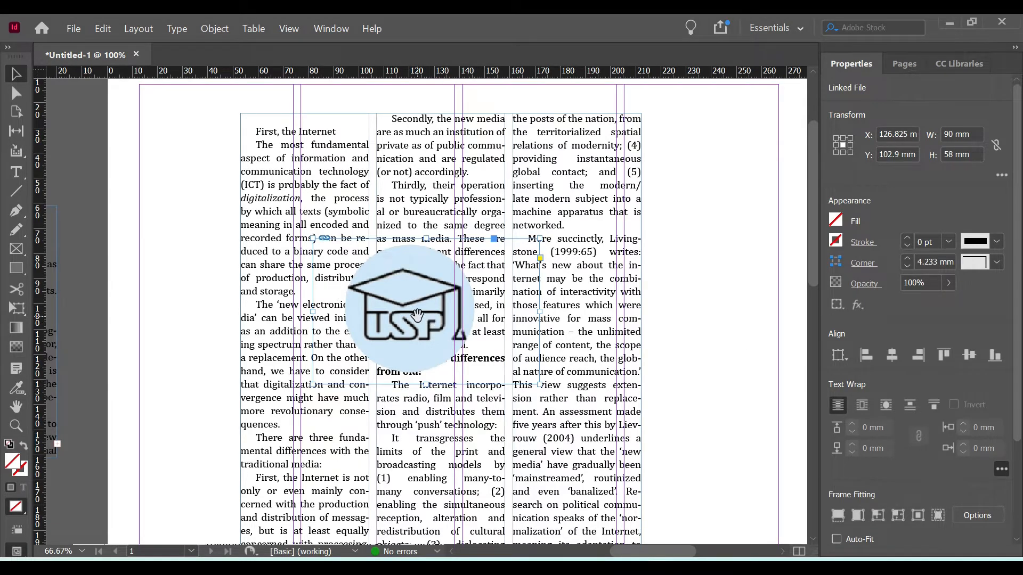
click(417, 316)
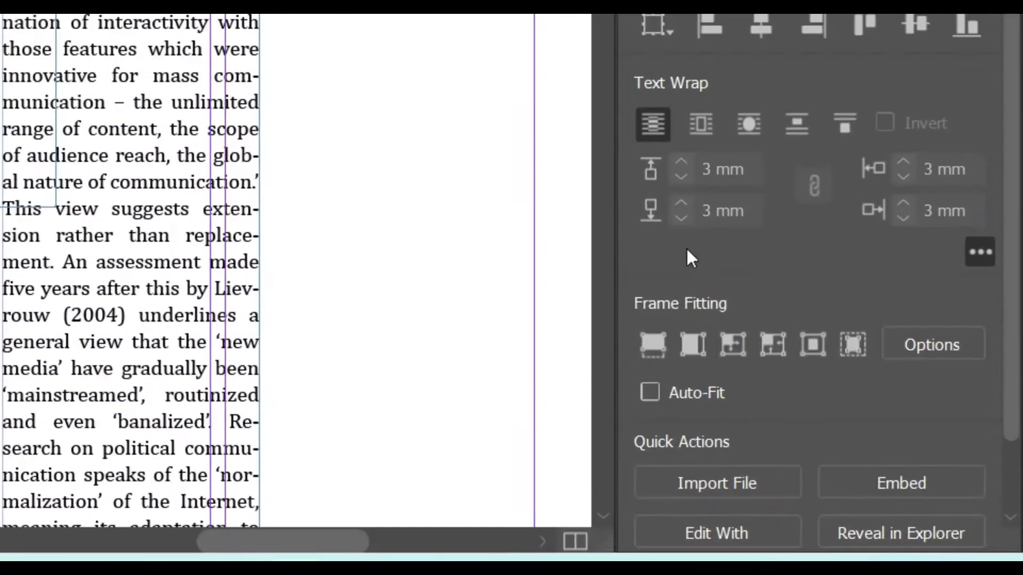
click(764, 210)
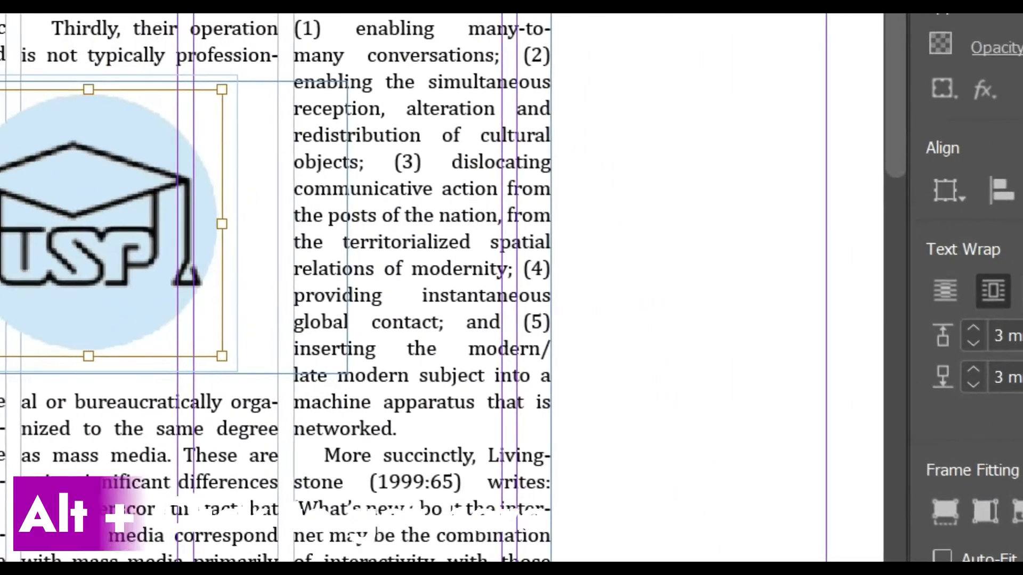
Open the full text wrap options for the logo image and make the text wrap around the object's shape
alt+click(752, 131)
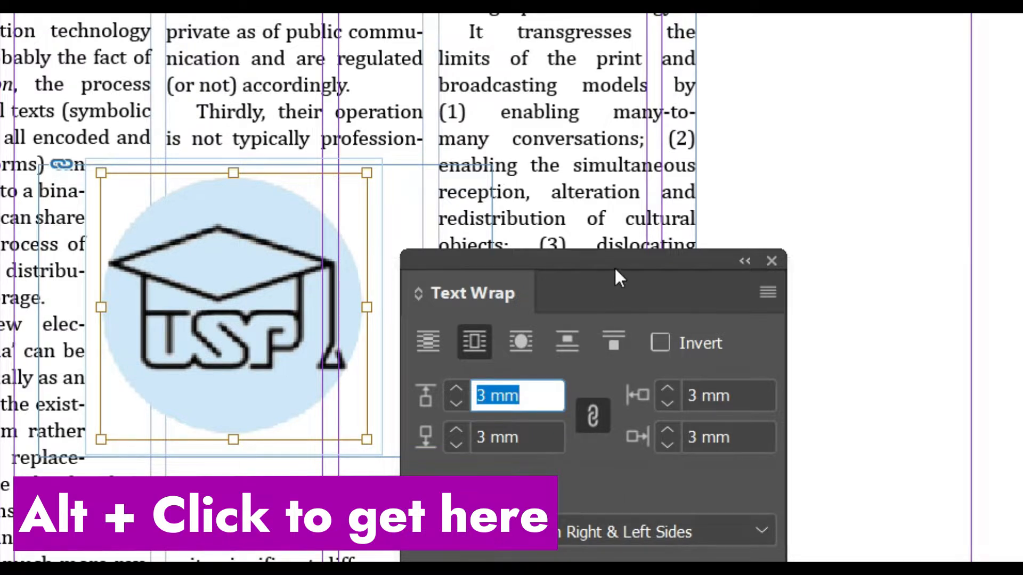
drag(615, 266, 762, 226)
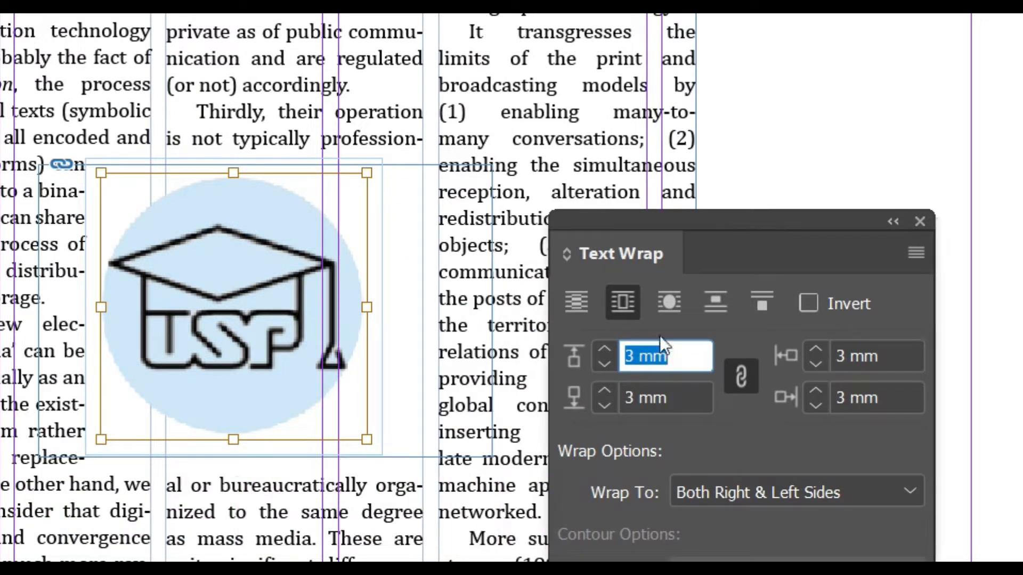
click(669, 304)
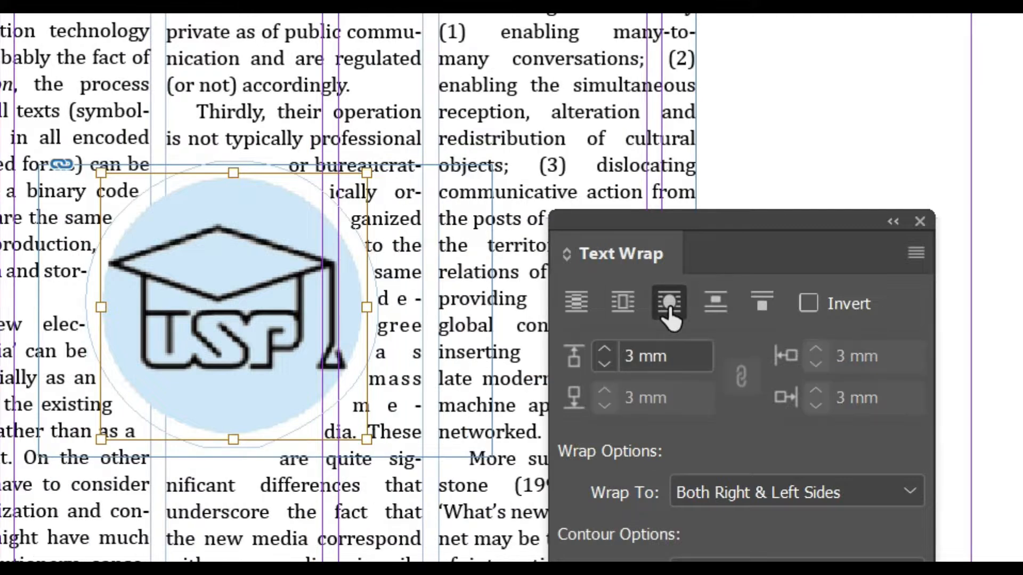
Move the logo between the first two text columns, centred at about X 102 mm, Y 104 mm, and set its wrap offset to 3 mm
click(799, 91)
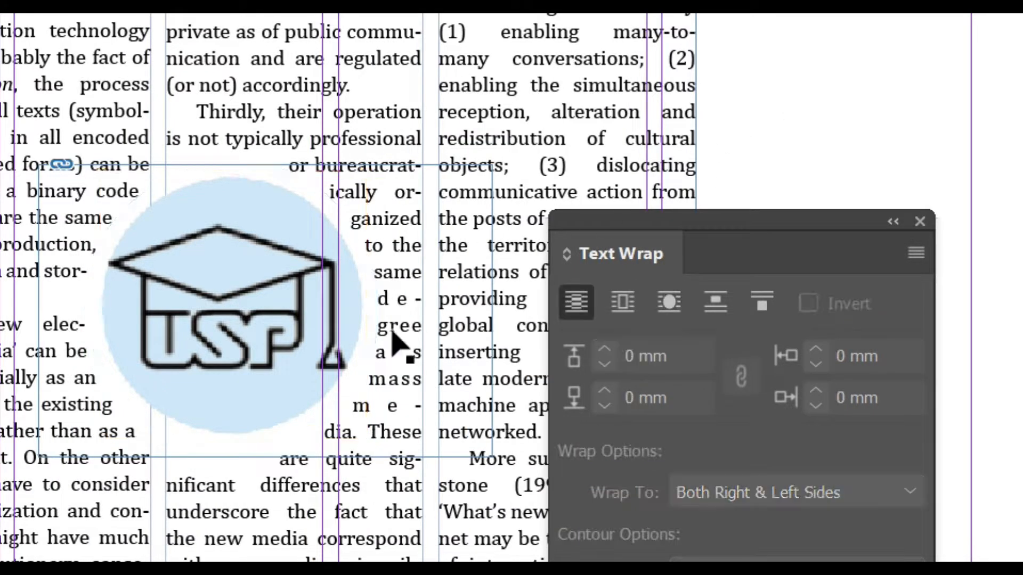
drag(299, 311, 373, 298)
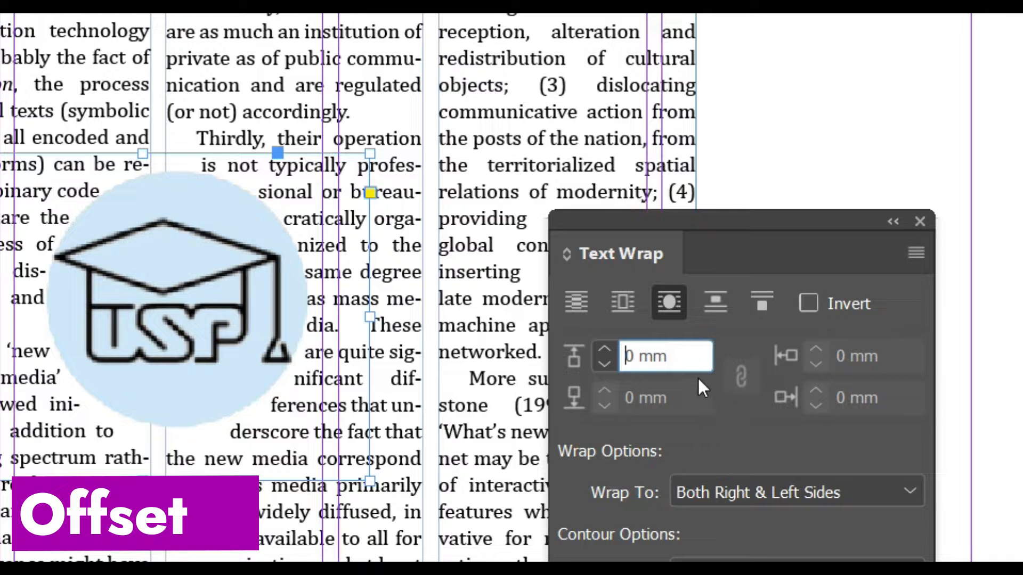
click(646, 357)
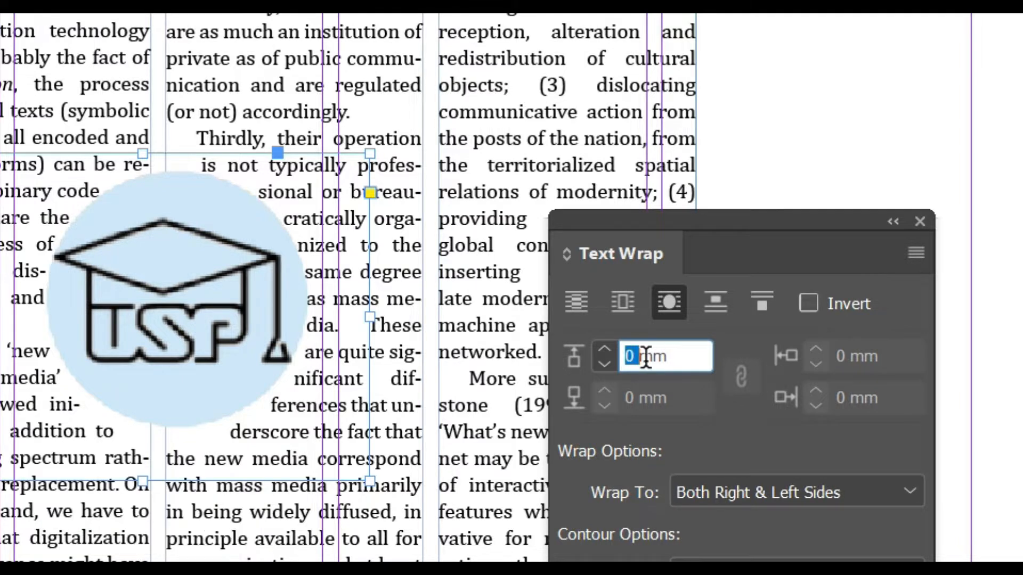
text(3)
key(Return)
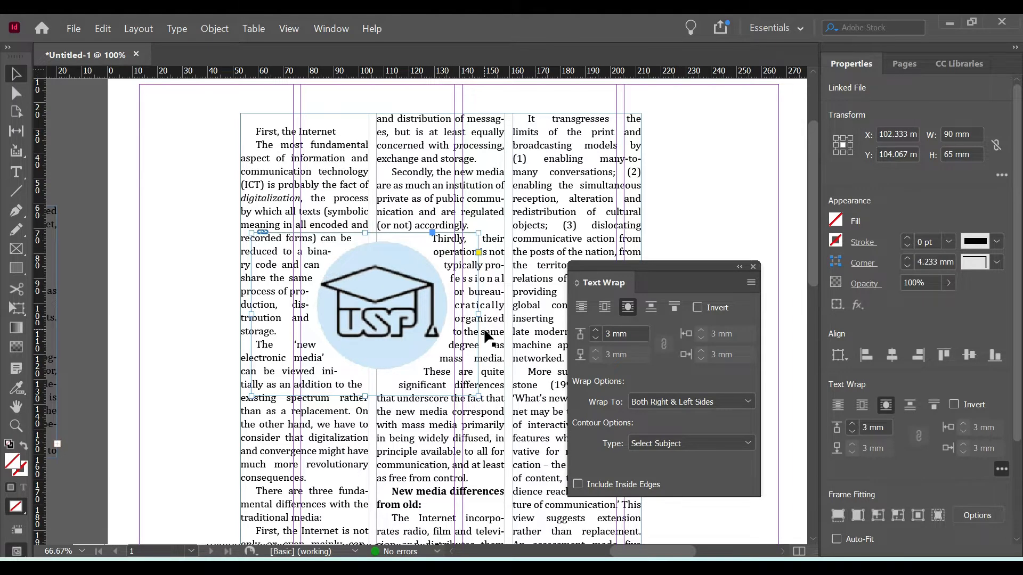
Preview the page without guides and frame edges, and close the text wrap options
click(728, 197)
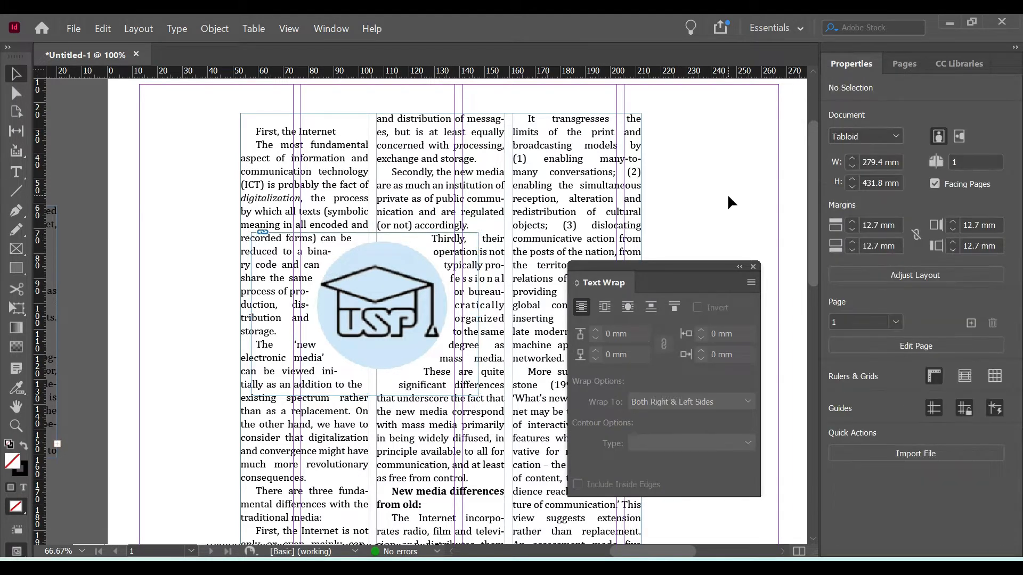
key(w)
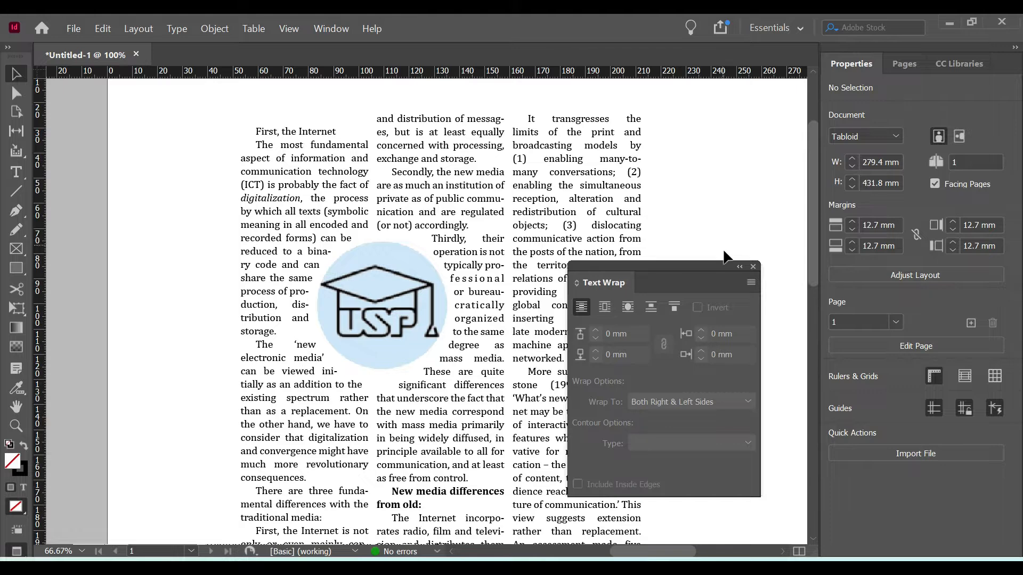
click(753, 266)
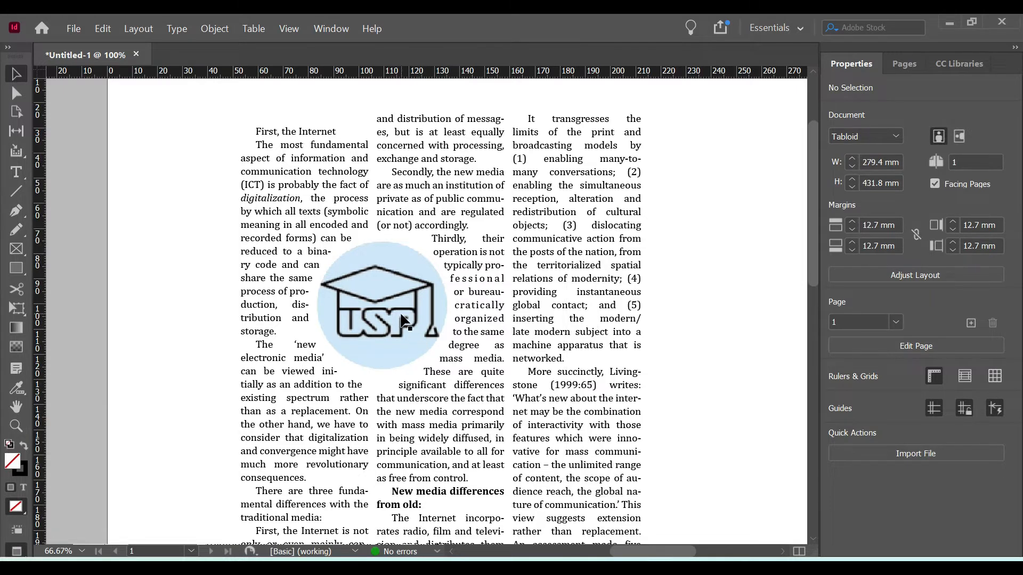
Move the logo over the second column towards the third, centred at about X 129 mm, Y 118 mm
drag(403, 320, 452, 326)
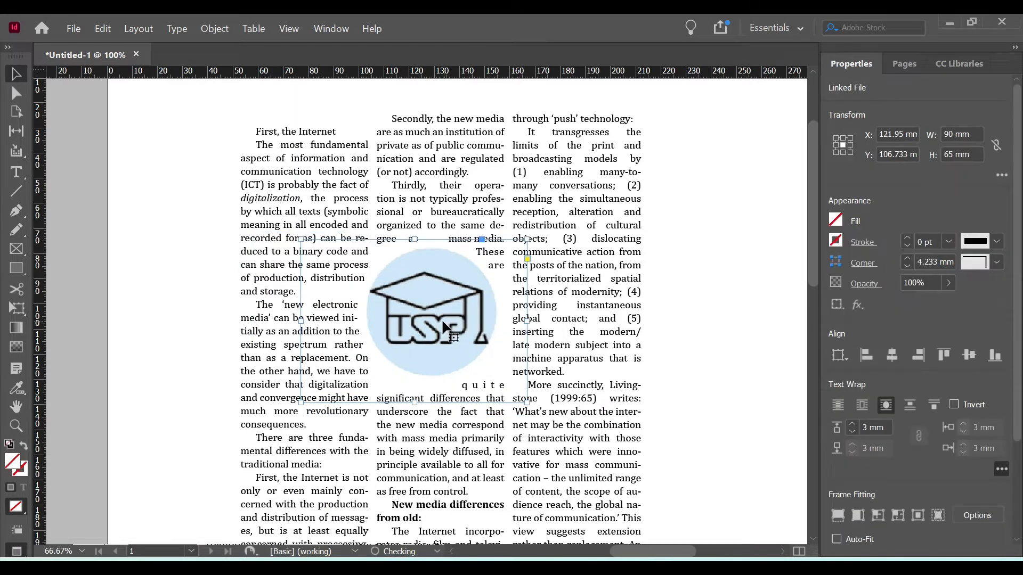
click(756, 238)
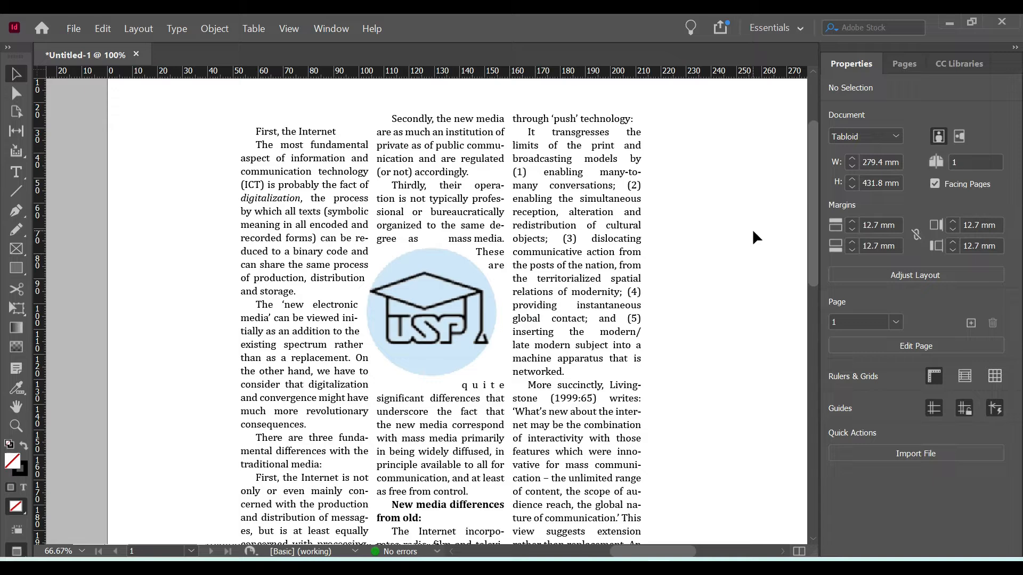
drag(450, 324, 468, 353)
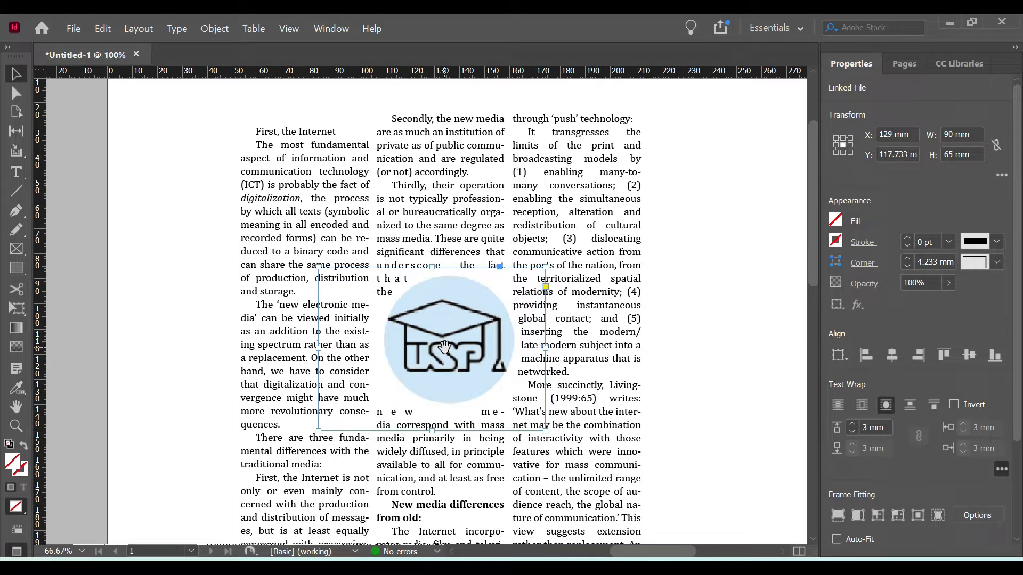
Try wrapping the text only to the logo's right side, its left side, and the largest area
alt+click(886, 406)
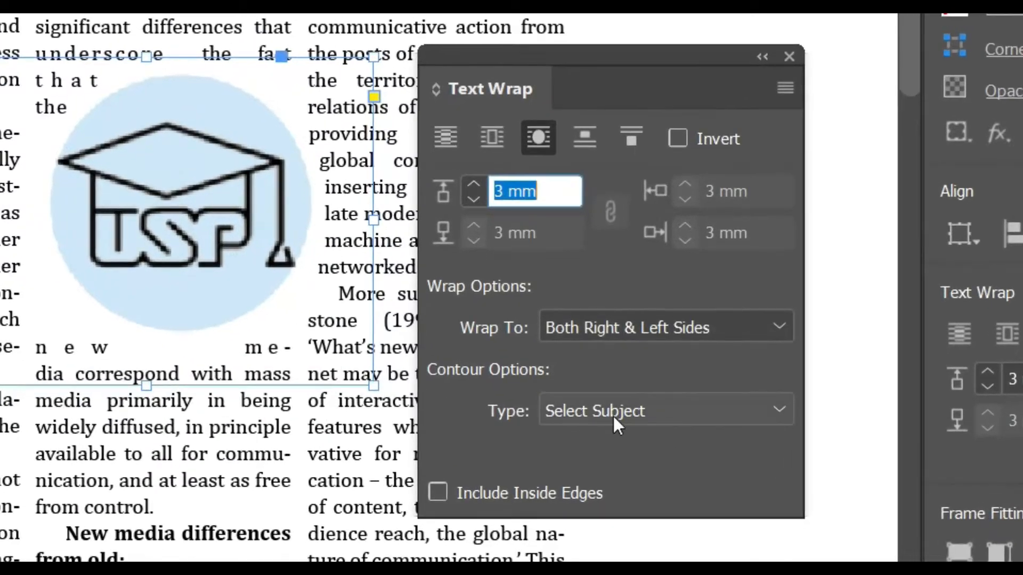
click(778, 324)
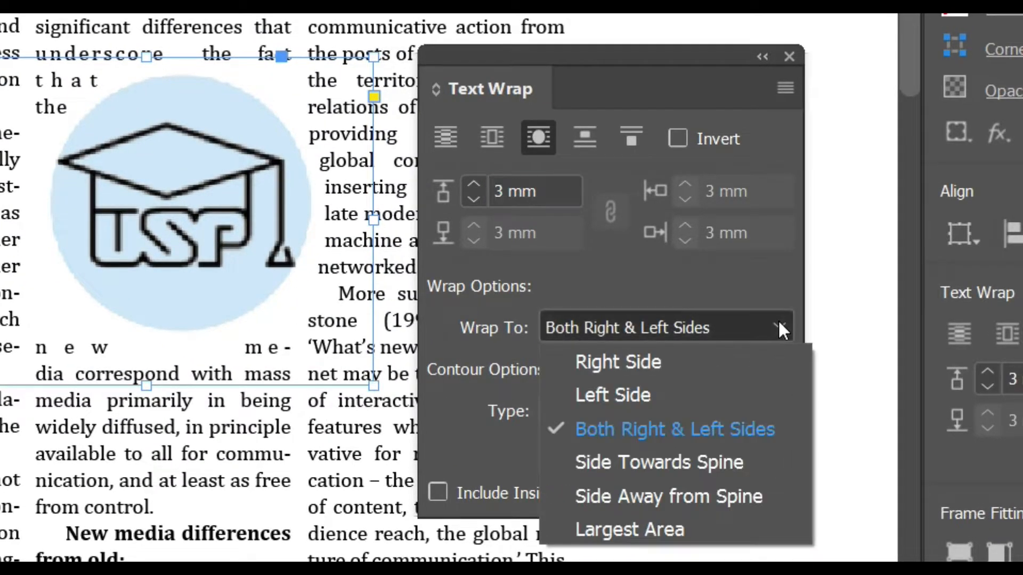
click(661, 366)
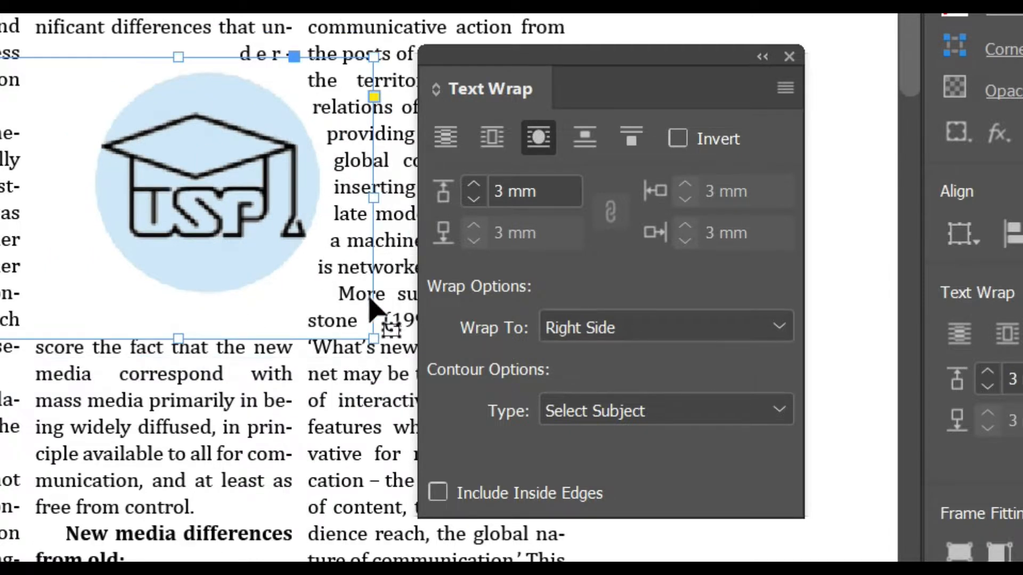
click(776, 327)
click(657, 407)
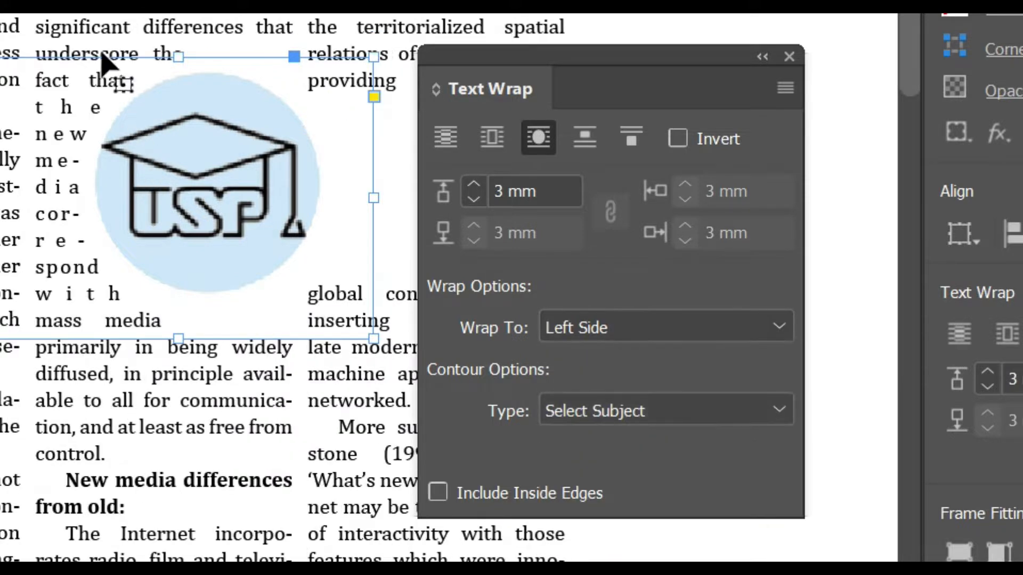
click(782, 330)
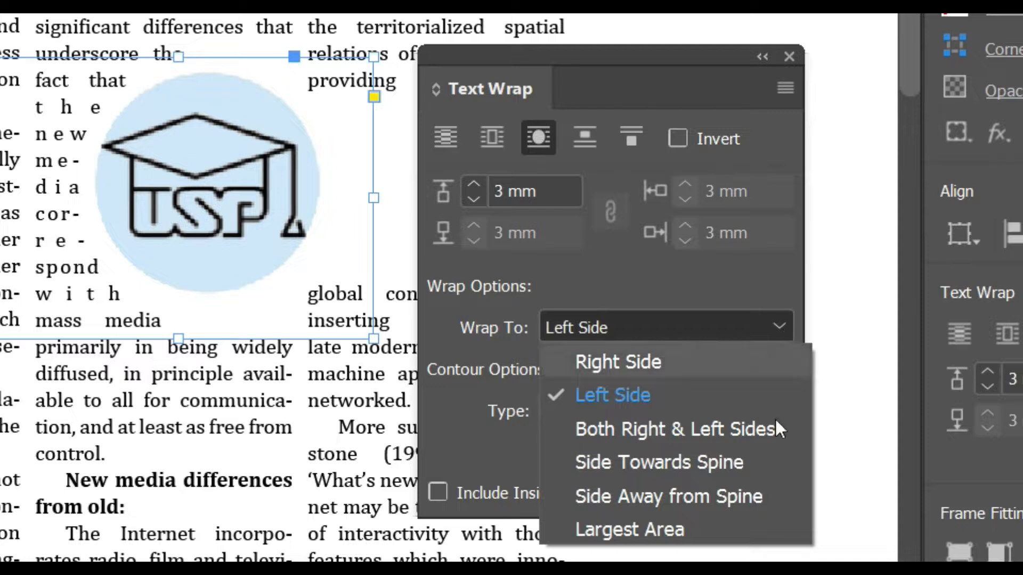
click(682, 530)
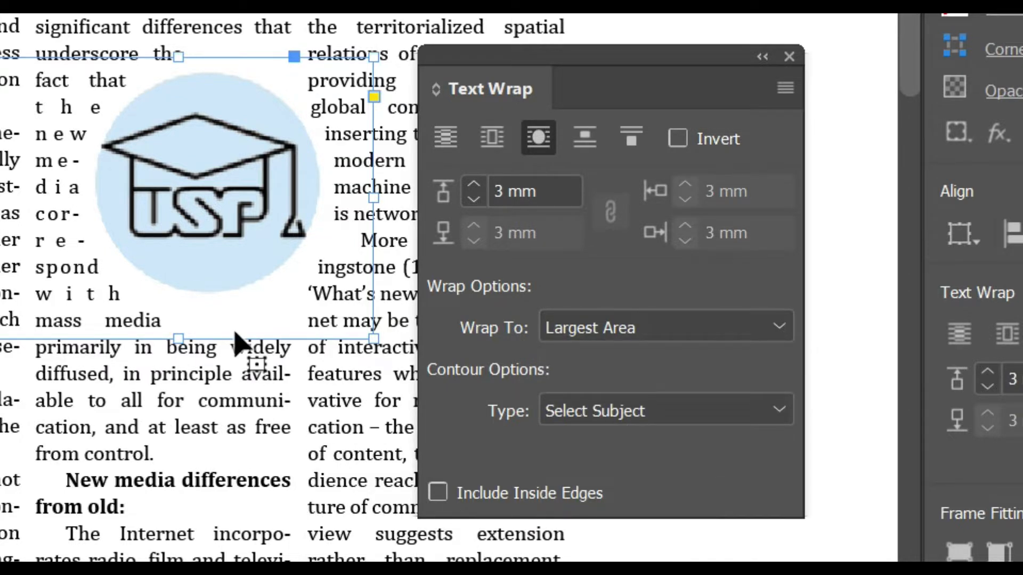
Wrap the text to both right and left sides of the logo, and reduce it to about 70 × 51 mm around X 143 mm, Y 119 mm
drag(187, 277, 449, 366)
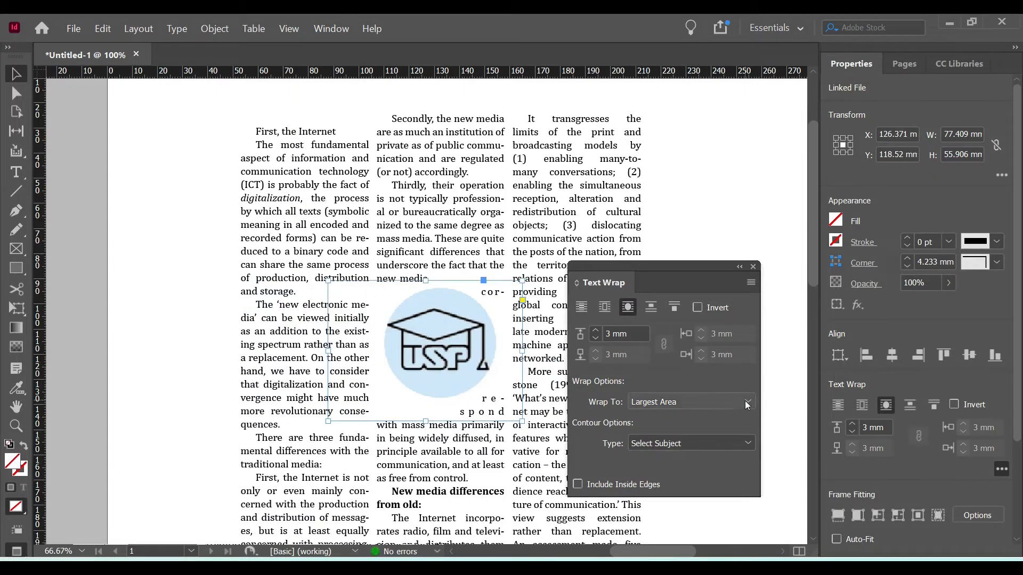
click(746, 405)
click(723, 454)
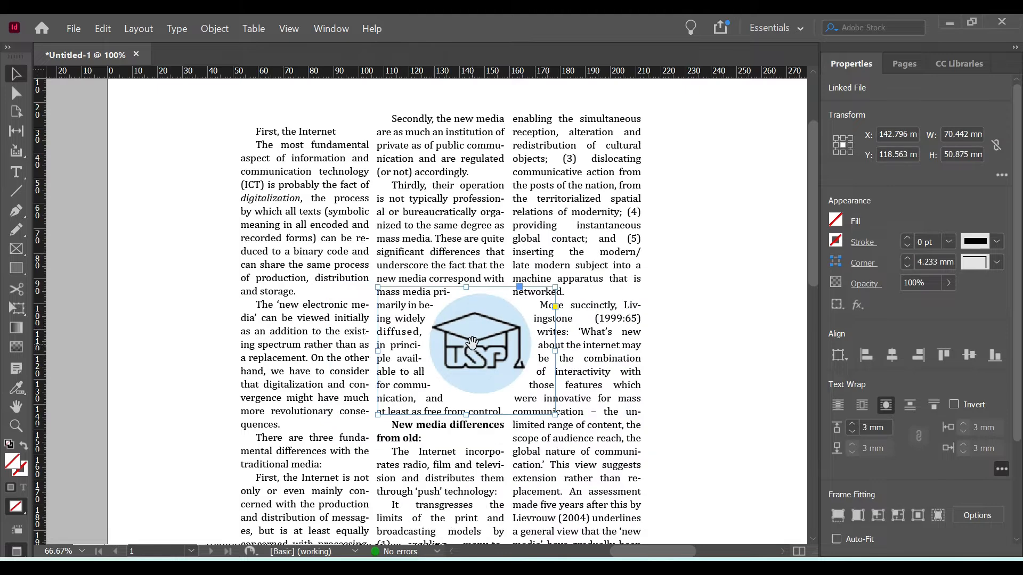
Move the logo image out of its frame and bring the portrait photo up over the middle of the article columns
click(493, 344)
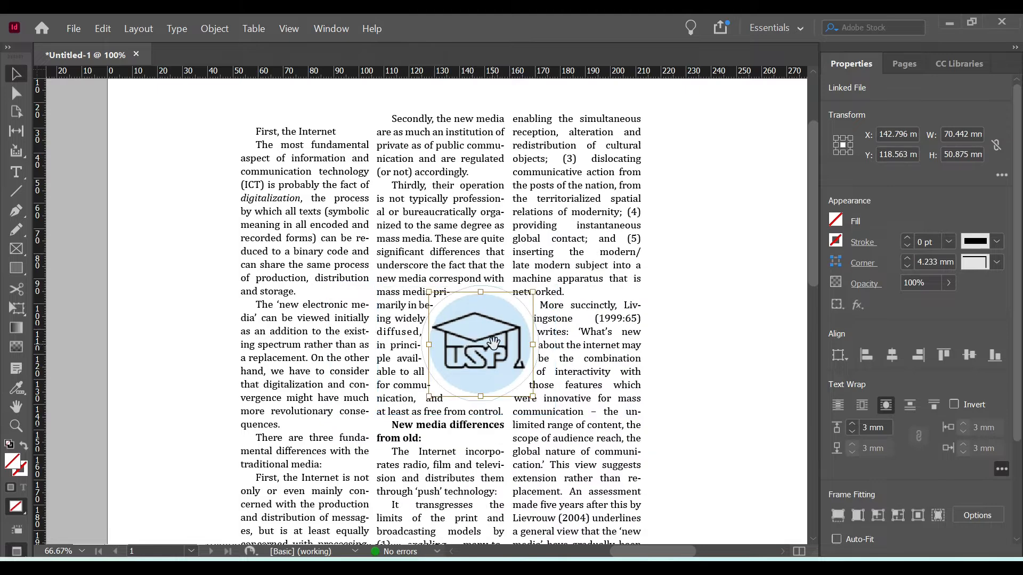
drag(493, 344, 736, 326)
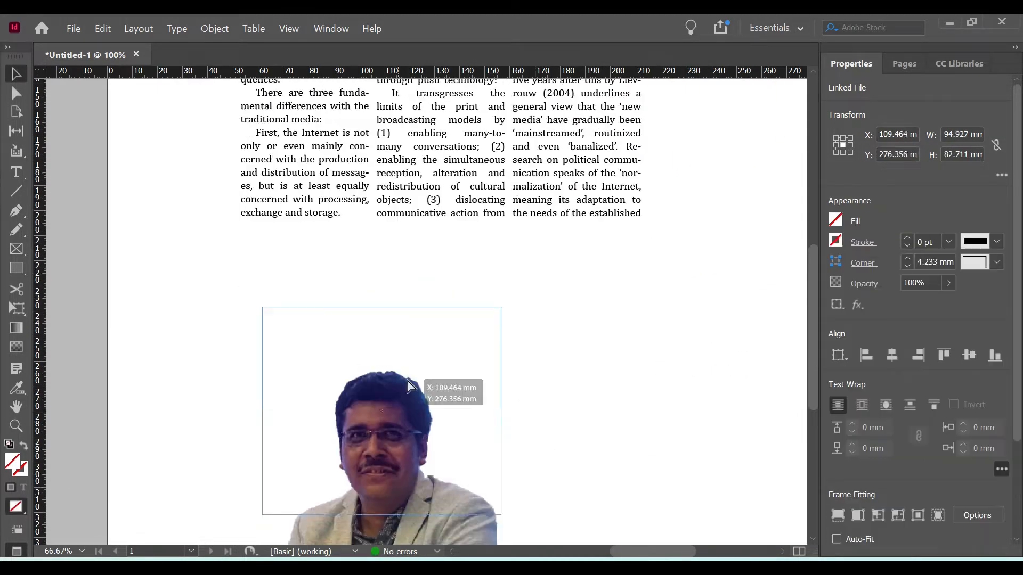
drag(408, 381, 449, 156)
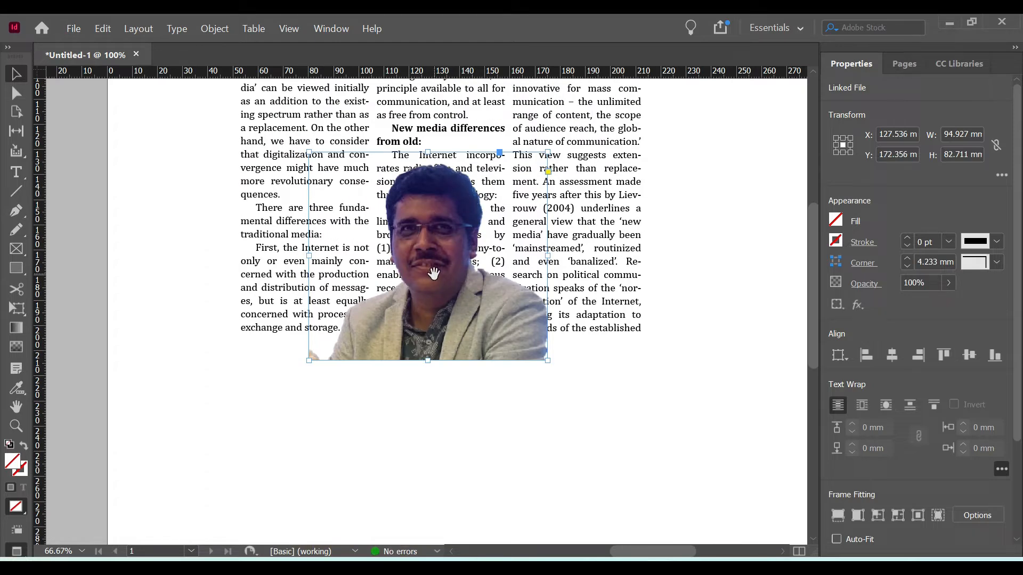
drag(443, 240, 439, 183)
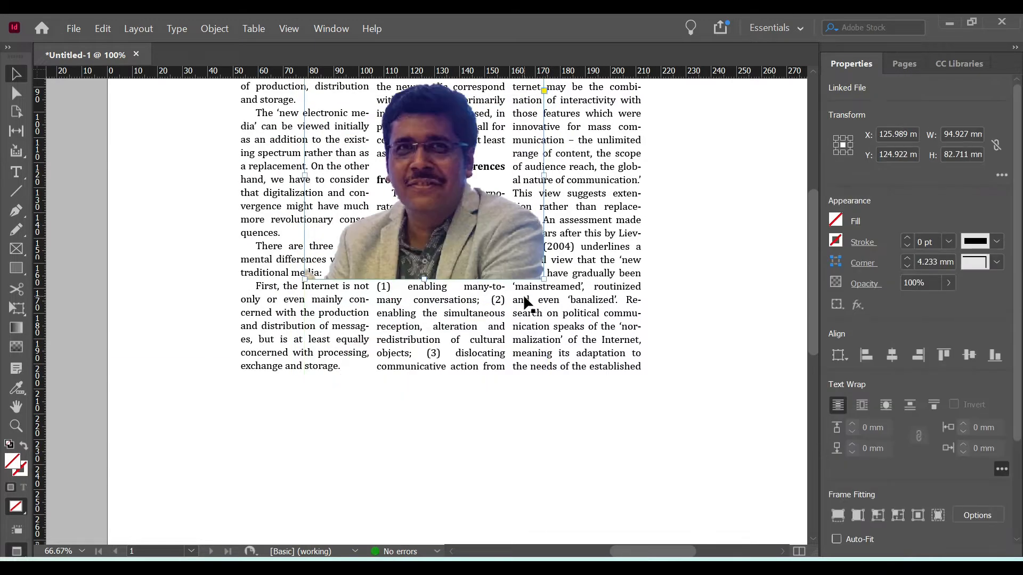
scroll(457, 341, up, 4)
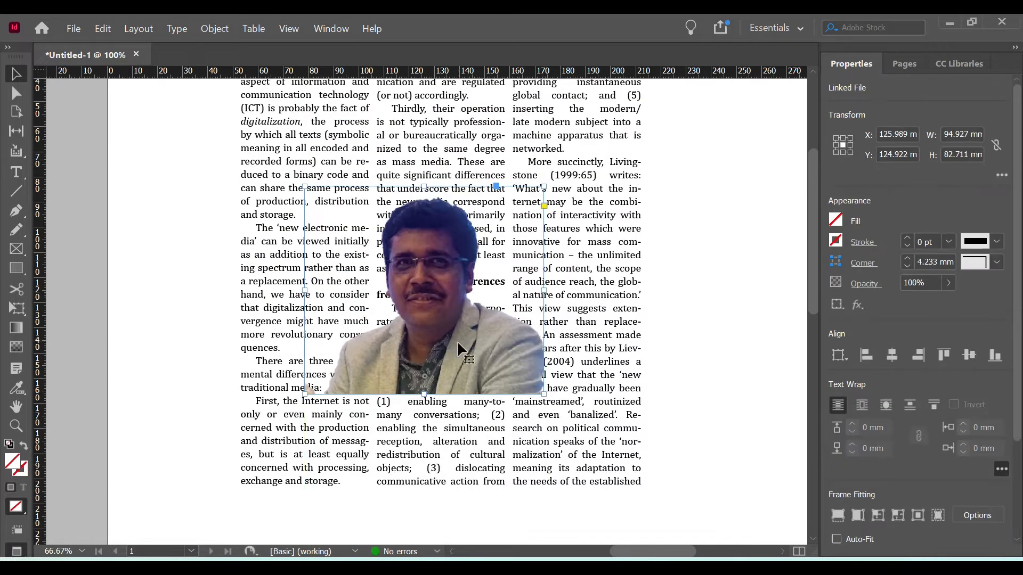
drag(457, 341, 453, 251)
scroll(506, 286, up, 3)
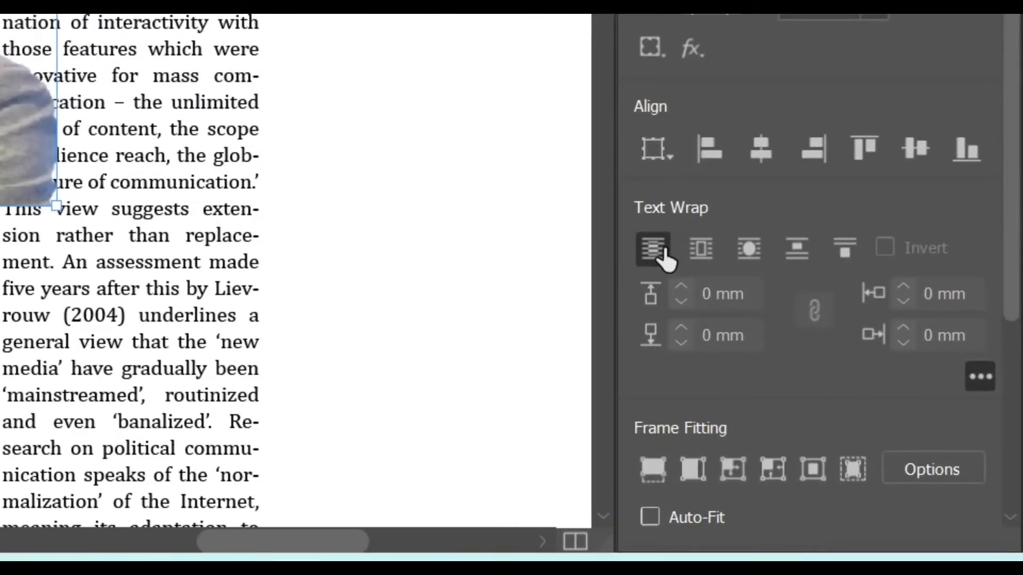
Wrap the text around the portrait image's object shape, using the Select Subject contour type and a 2 mm offset
click(749, 258)
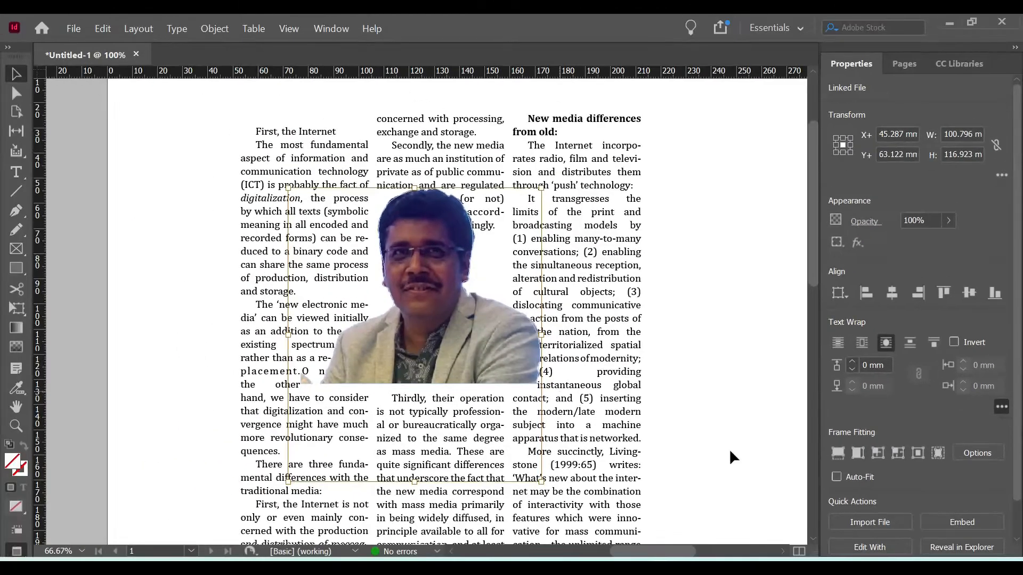
key(ctrl+alt+w)
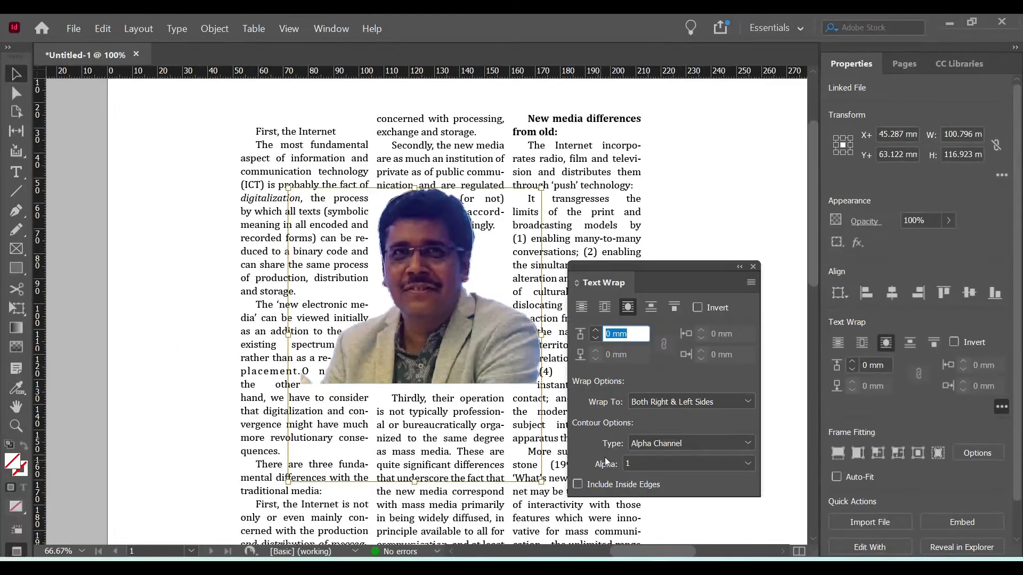
click(748, 444)
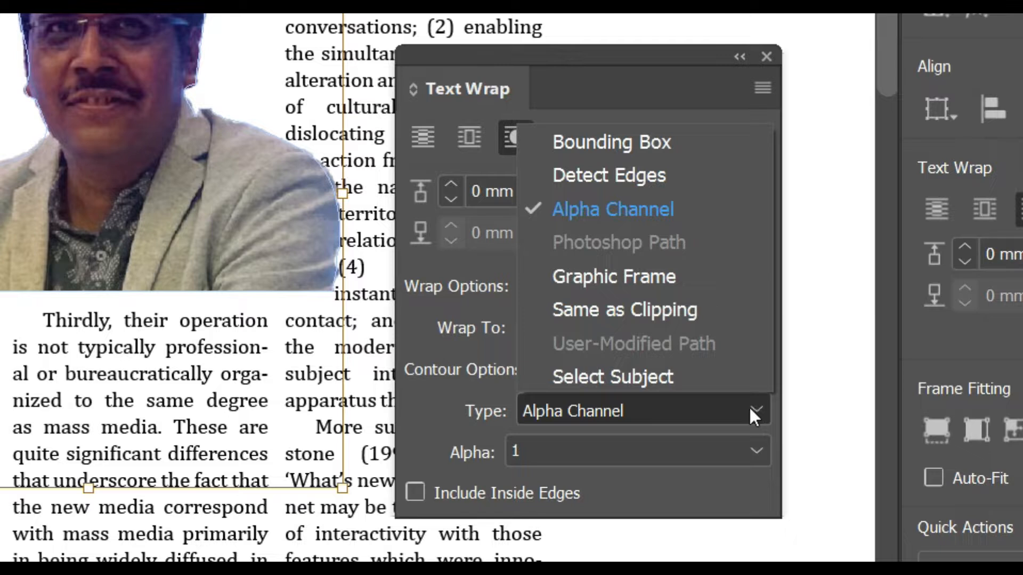
click(650, 376)
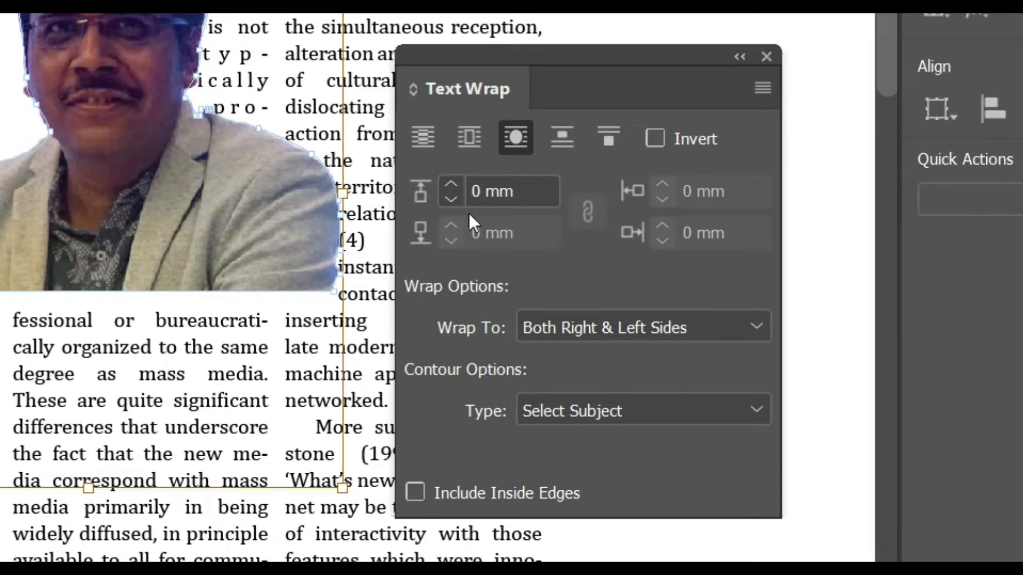
click(450, 185)
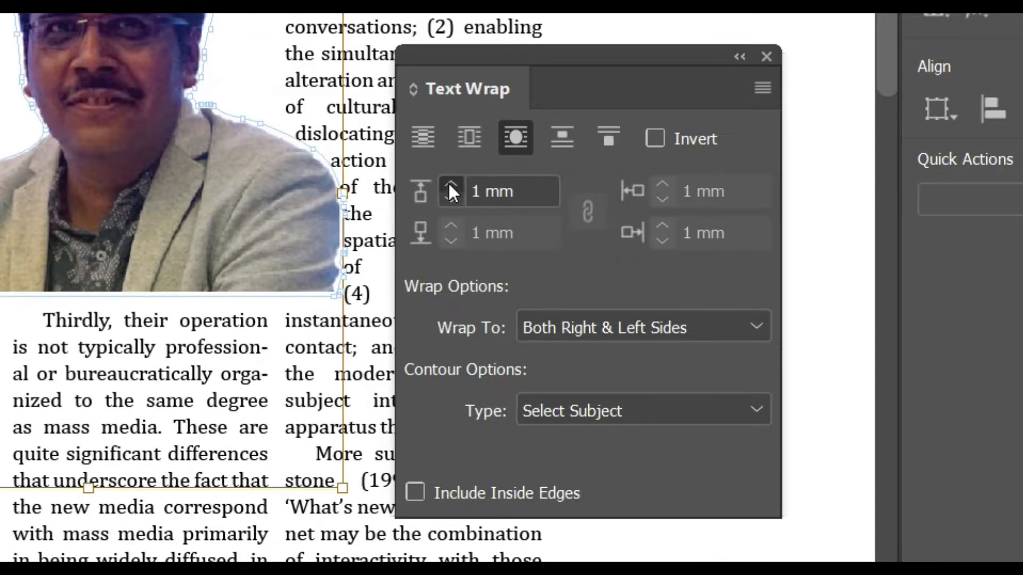
click(449, 184)
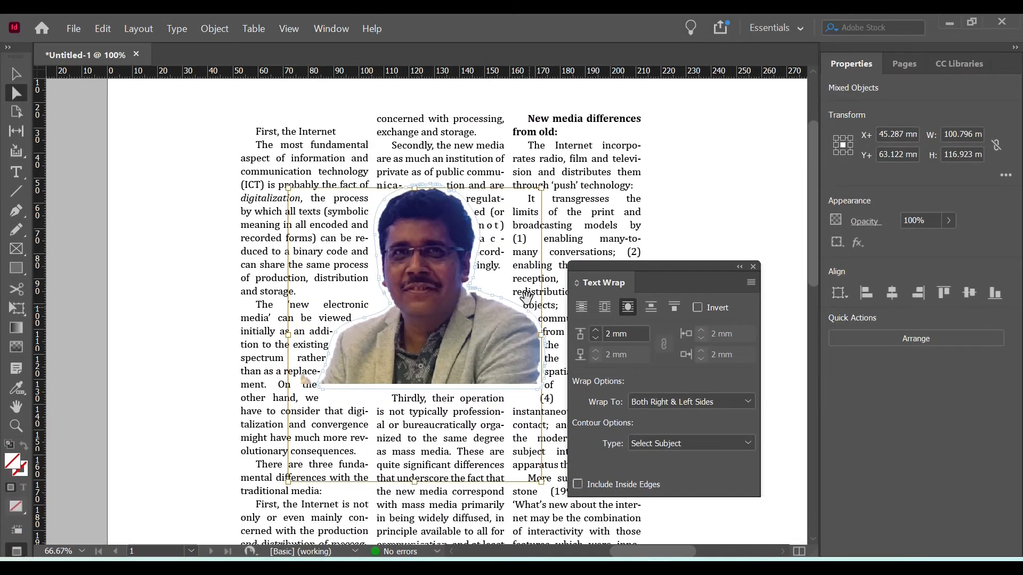
Change the portrait image's wrap contour type to Bounding Box, and check the layout with and without guides and frame edges
click(747, 442)
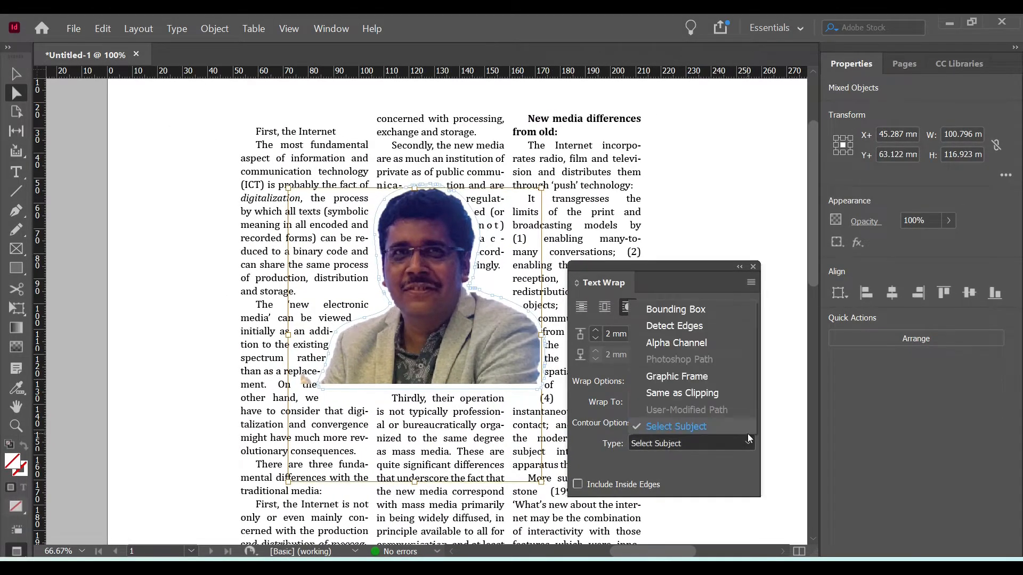
click(706, 309)
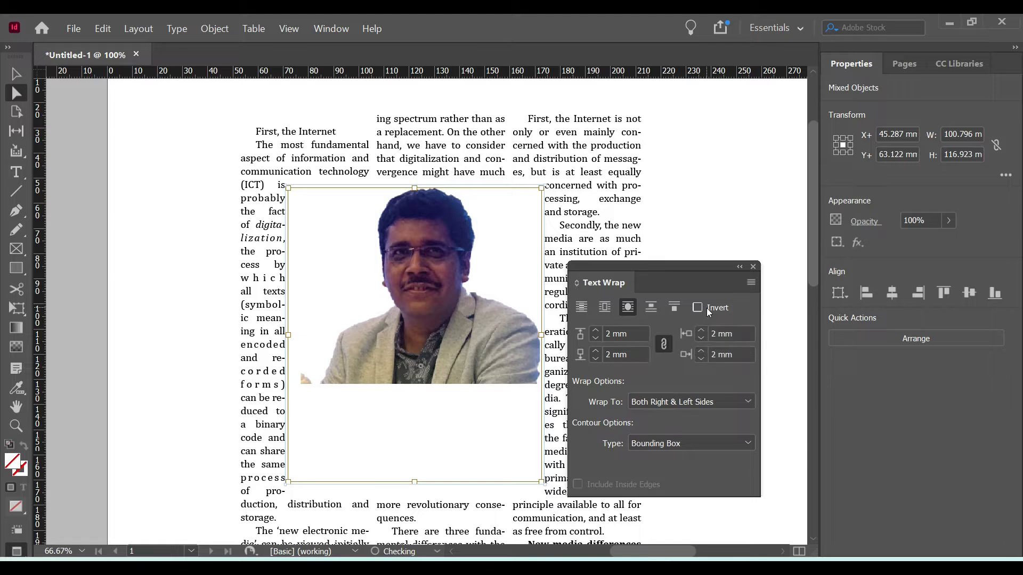
click(699, 205)
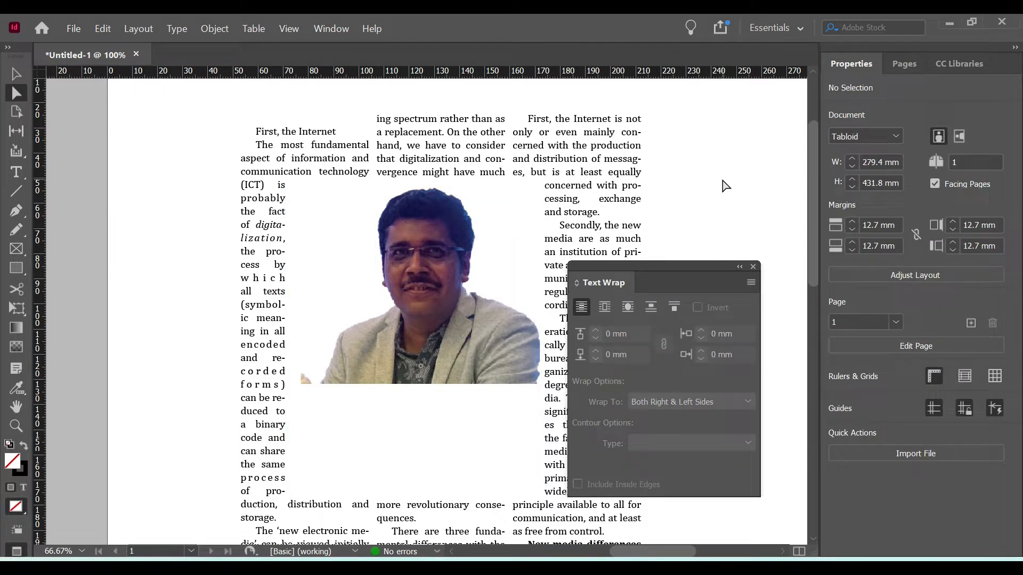
key(w)
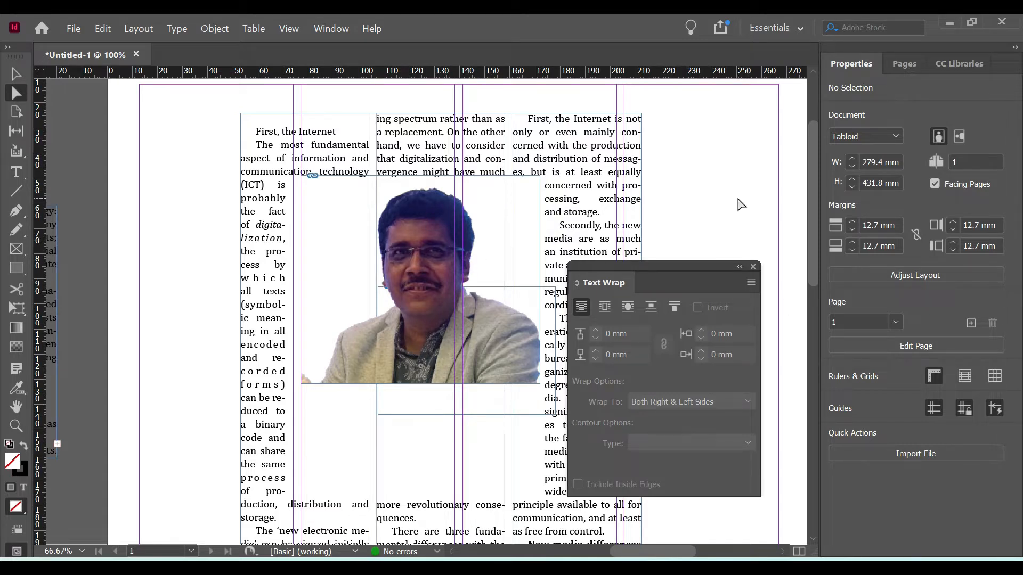
key(w)
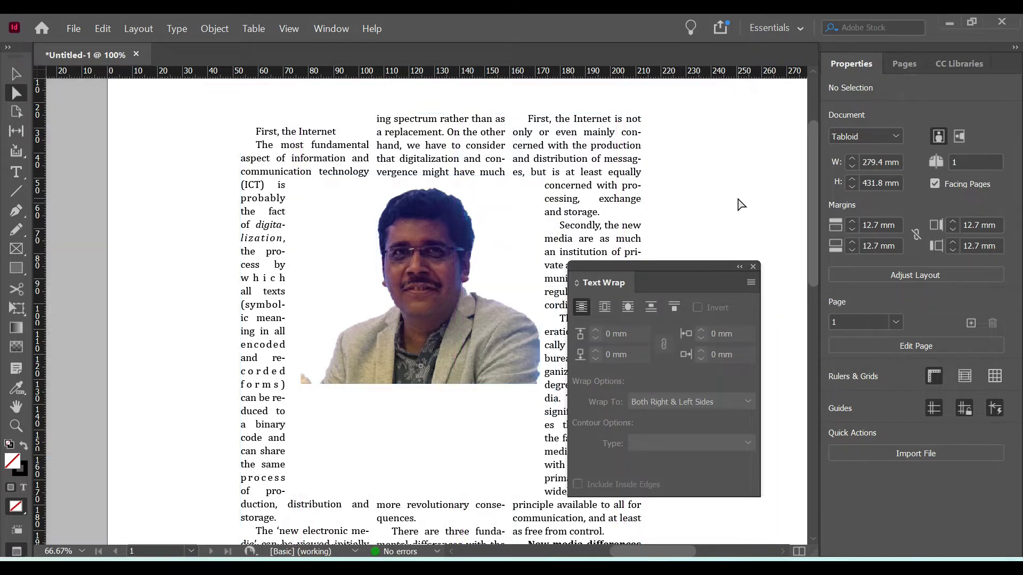
Change the portrait image's text wrap contour type to Alpha Channel and close the wrap settings after checking the layout
click(454, 282)
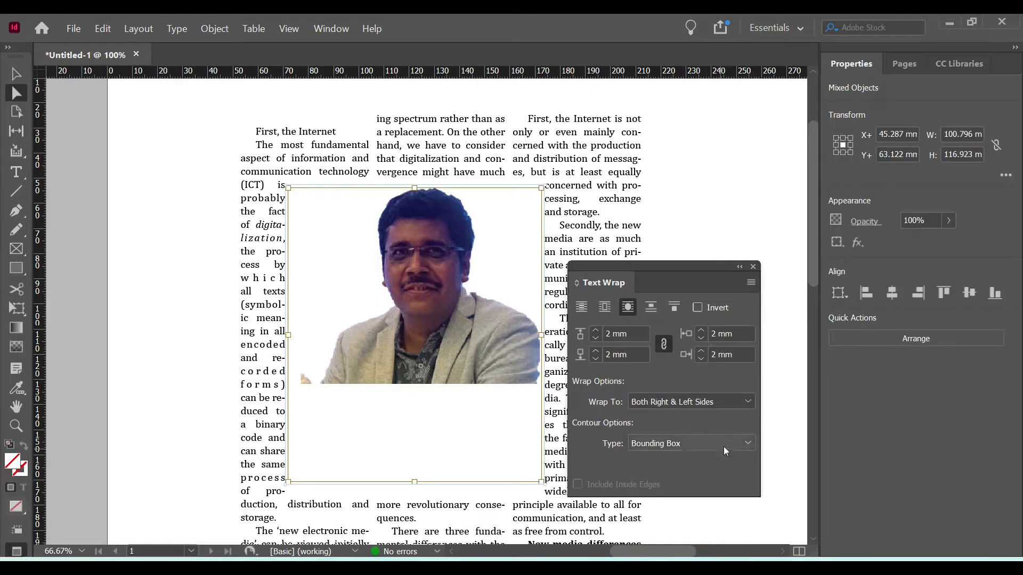
click(743, 444)
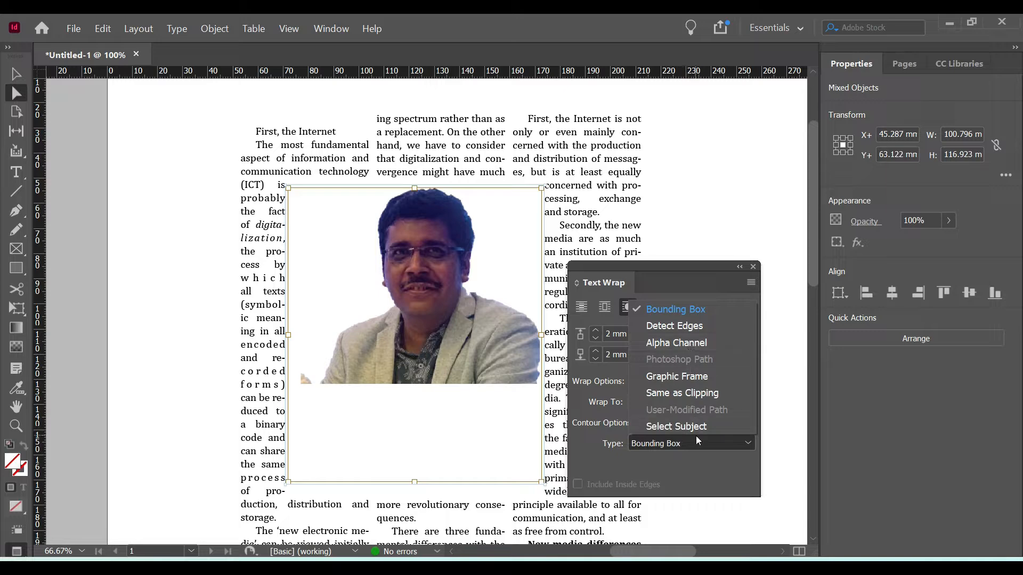
click(702, 399)
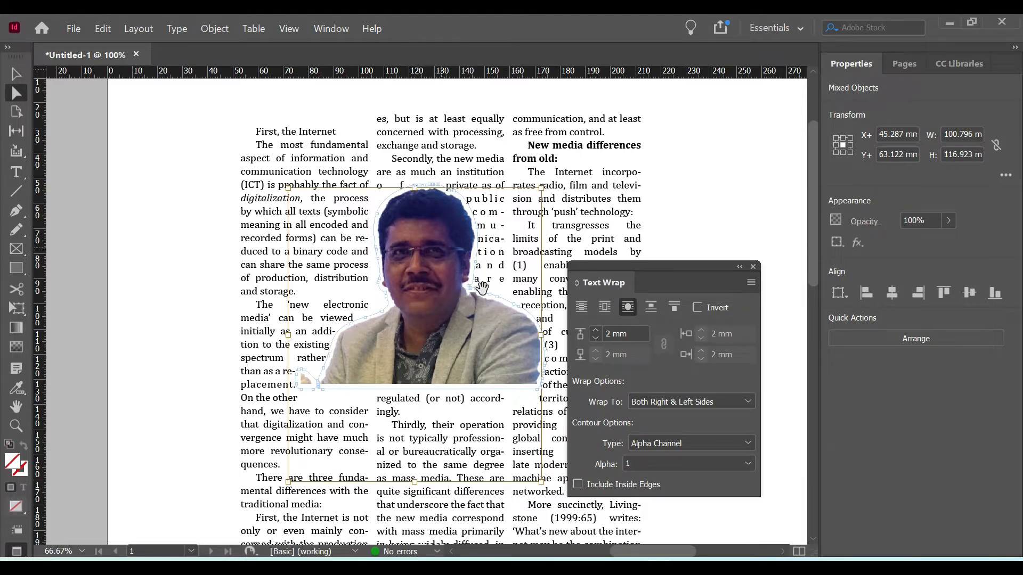
scroll(483, 288, down, 5)
scroll(496, 285, up, 3)
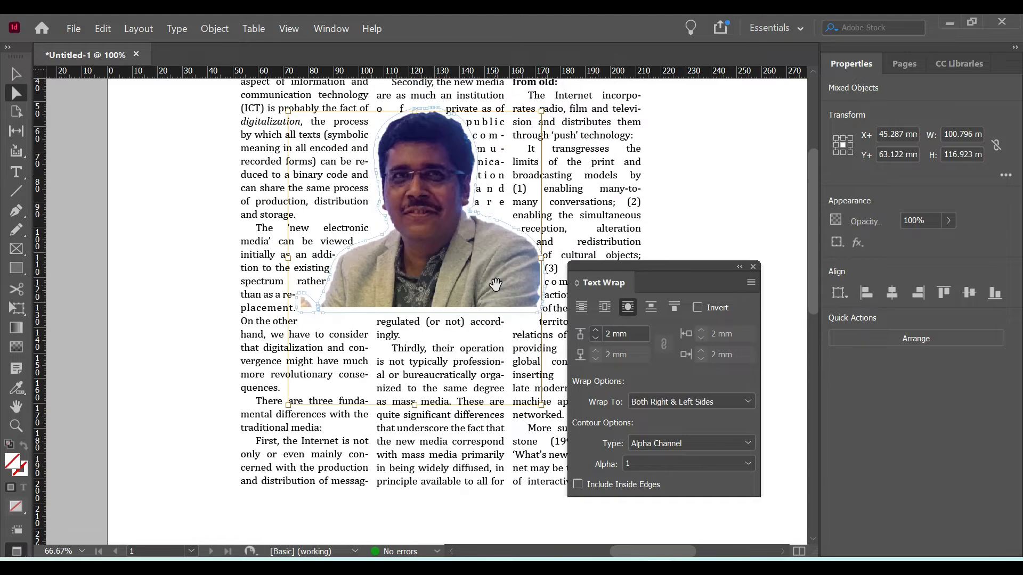
scroll(479, 290, up, 6)
scroll(458, 298, down, 3)
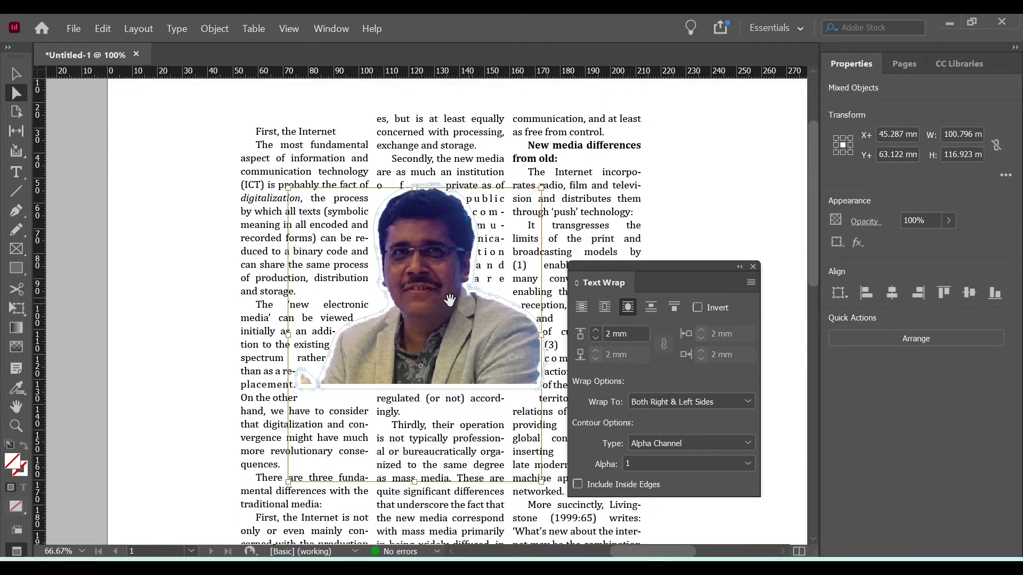
click(753, 266)
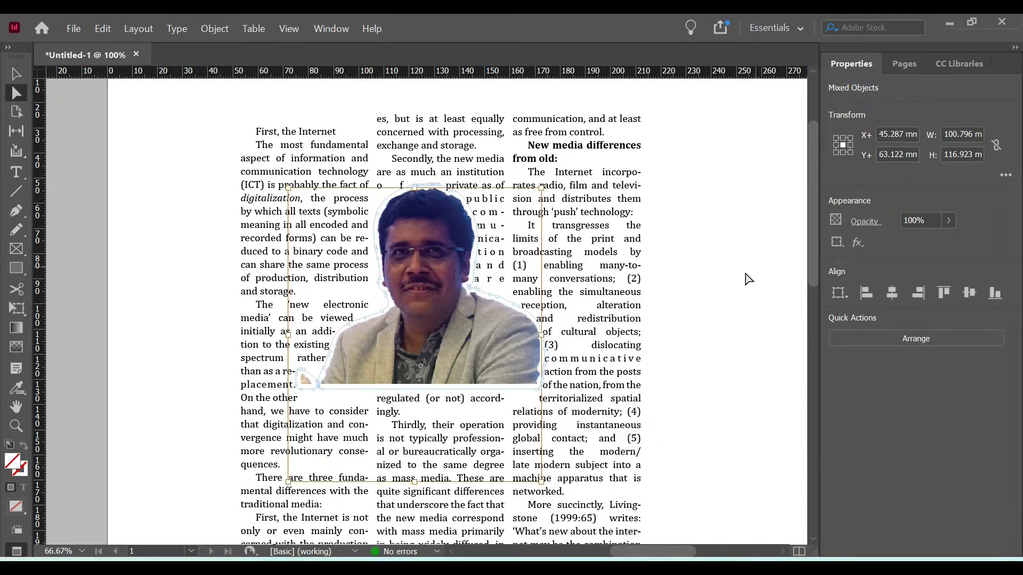
Move the portrait photo down the columns to about X 126 mm, Y 134 mm, and crop its frame from opposite corners
drag(457, 318, 501, 418)
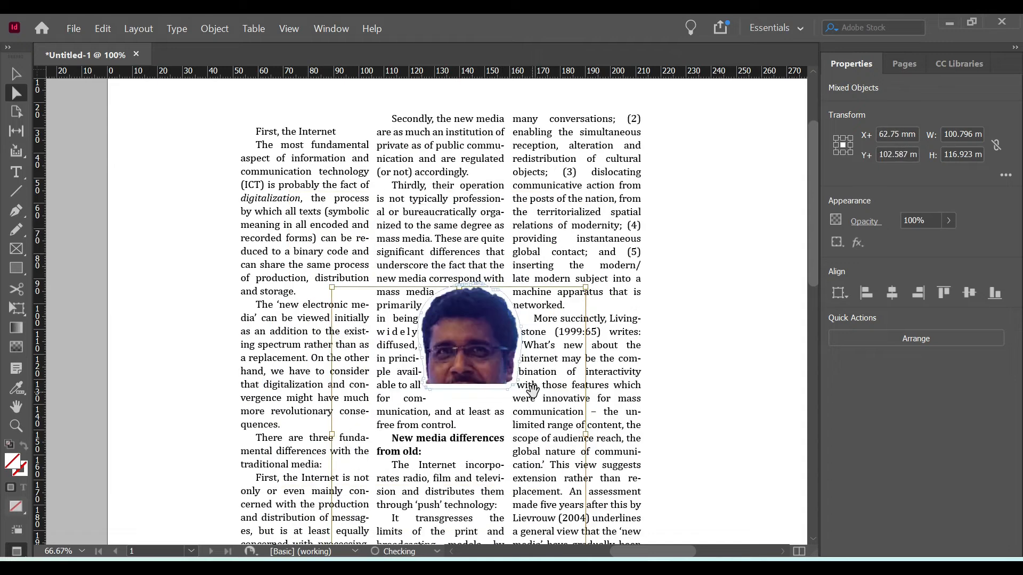
key(ctrl+z)
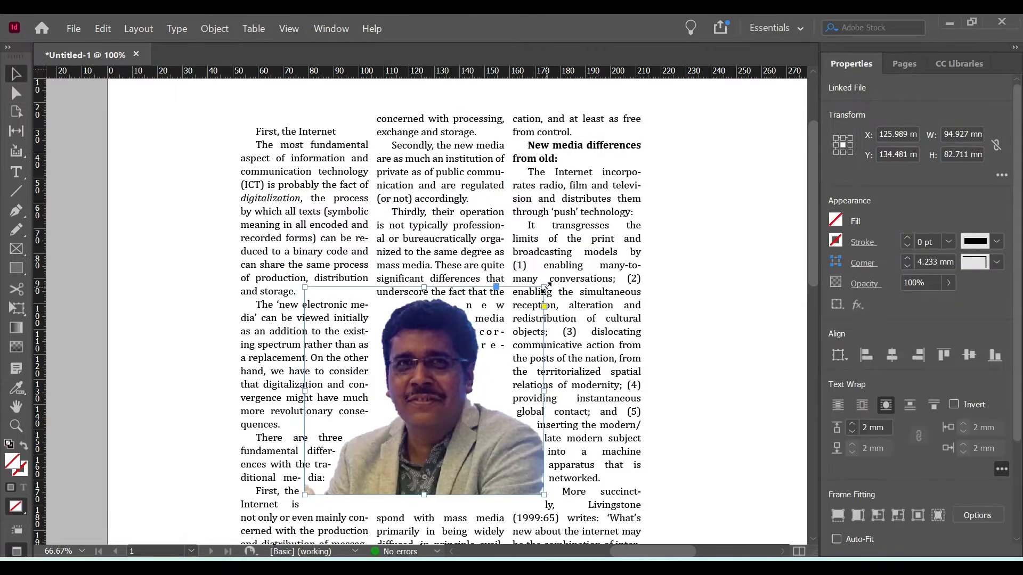
drag(545, 286, 508, 334)
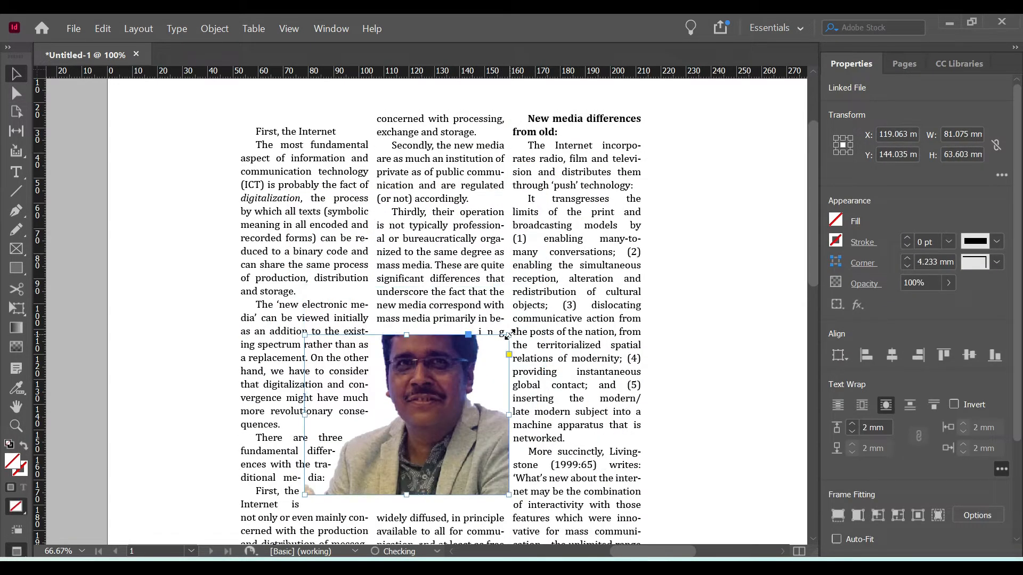
drag(303, 494, 330, 471)
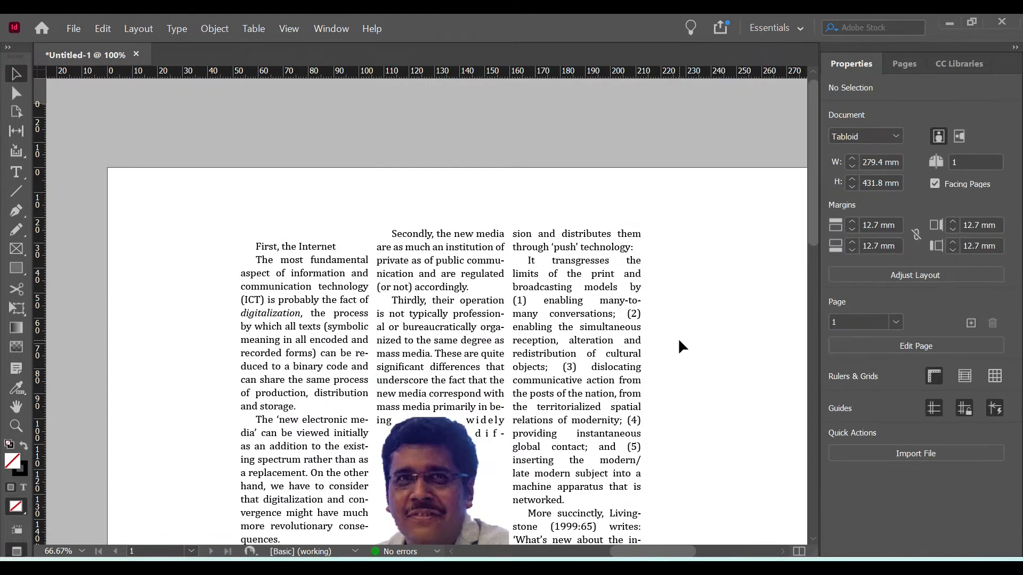
Select the heading "First, the Internet" in the first column and show the Paragraph formatting settings
scroll(679, 347, down, 2)
scroll(679, 347, up, 2)
scroll(678, 341, down, 2)
scroll(679, 341, up, 2)
double_click(286, 248)
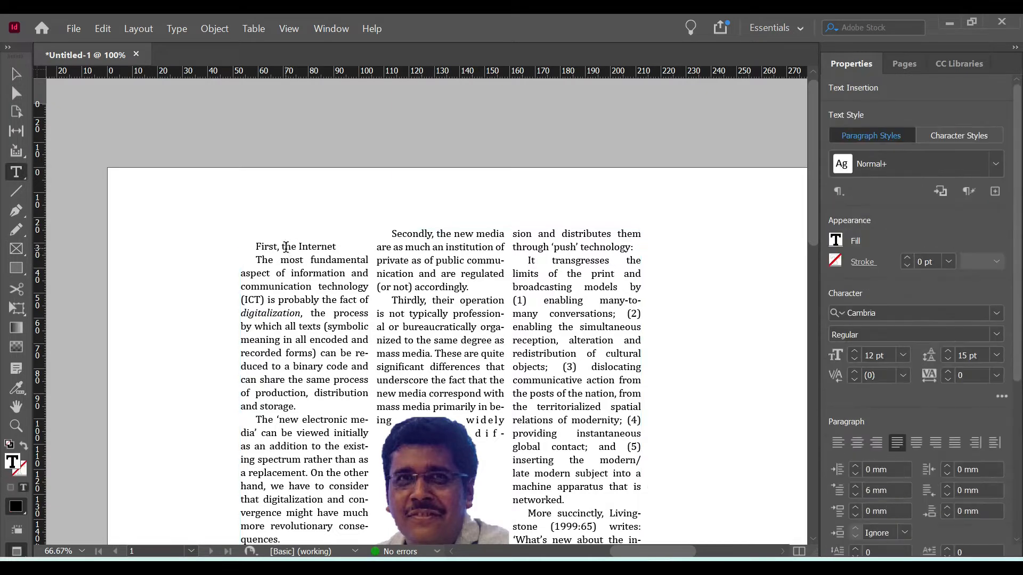
triple_click(287, 247)
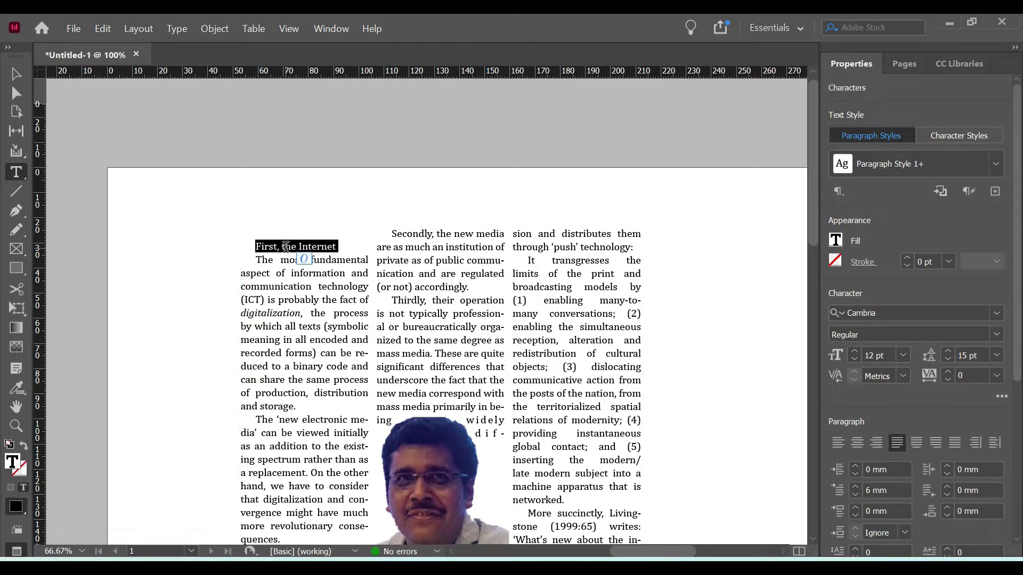
click(344, 29)
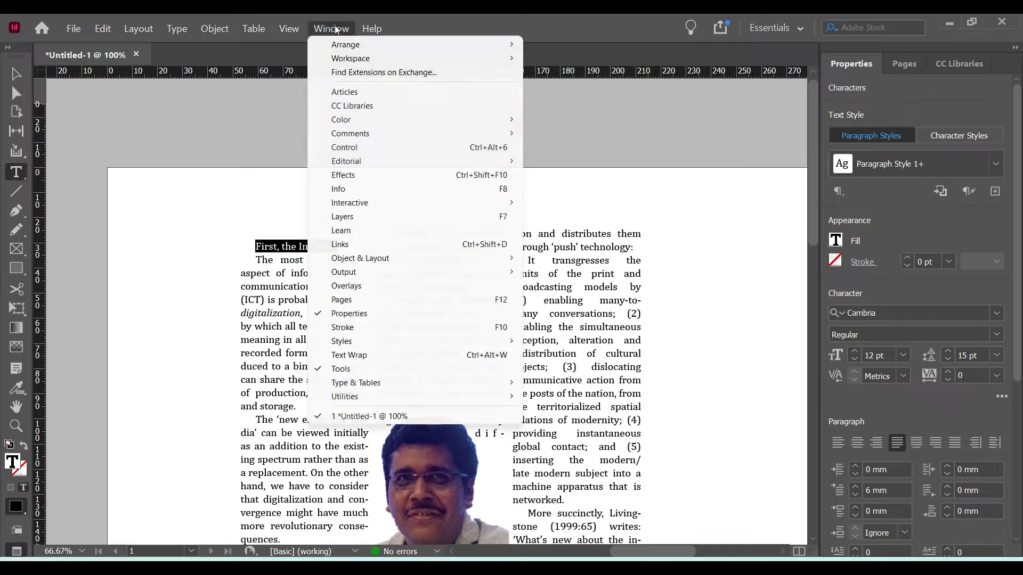
mouse_move(385, 385)
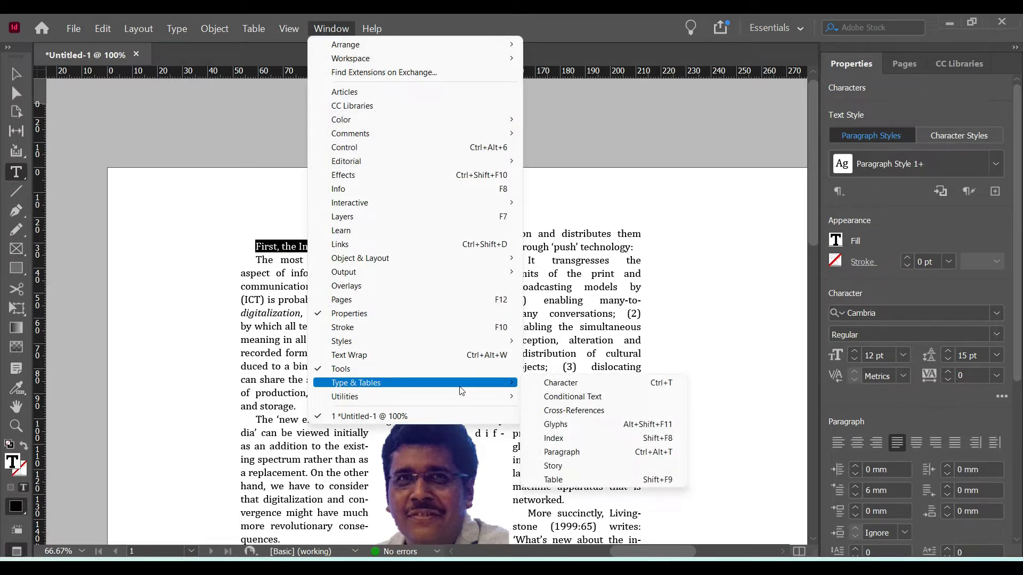
click(648, 453)
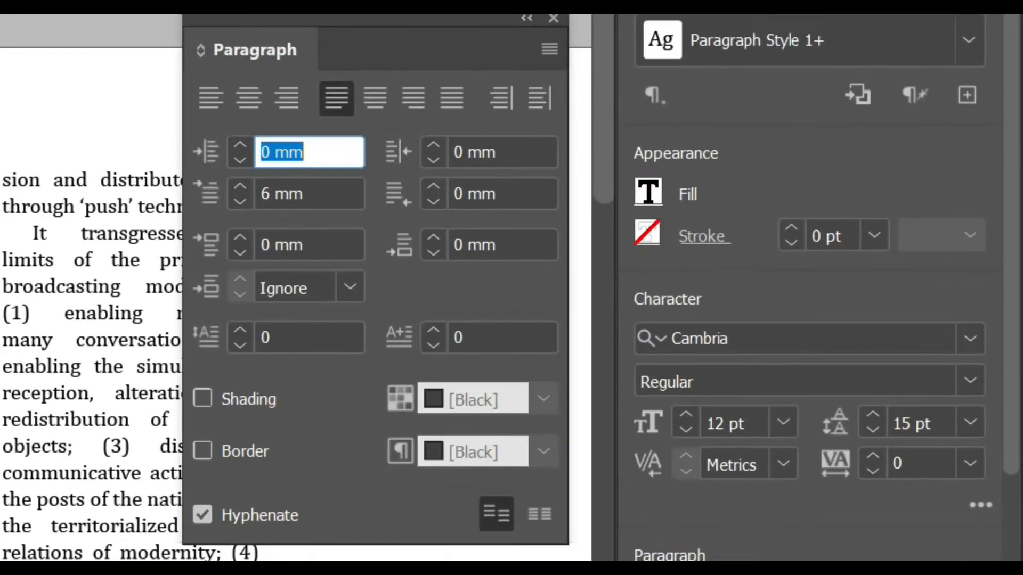
key(Return)
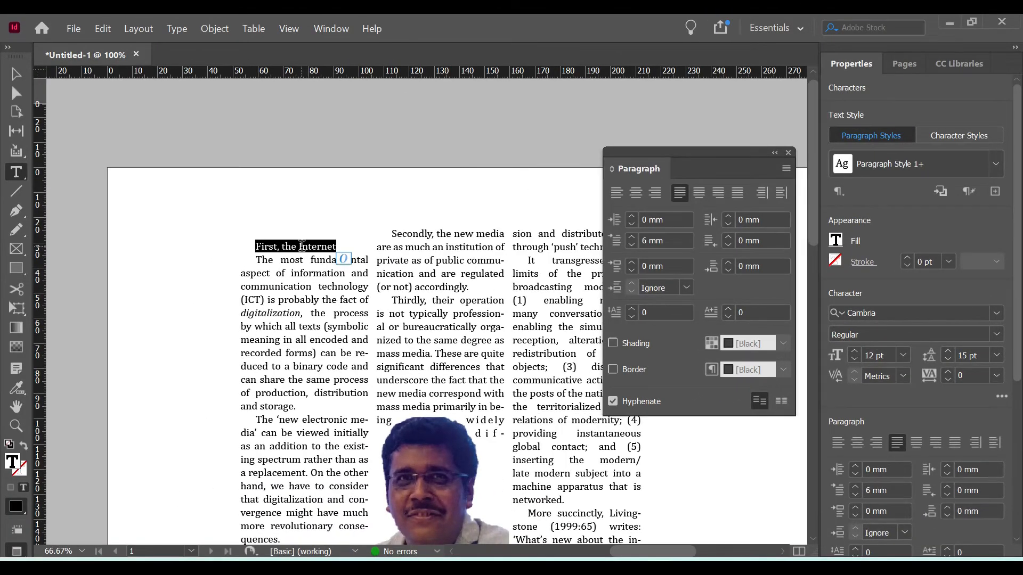
Enlarge the selected heading's font size to 22 pt
key(ctrl+shift+period)
key(ctrl+shift+period)
key(ctrl+shift+period)
key(ctrl+shift+period)
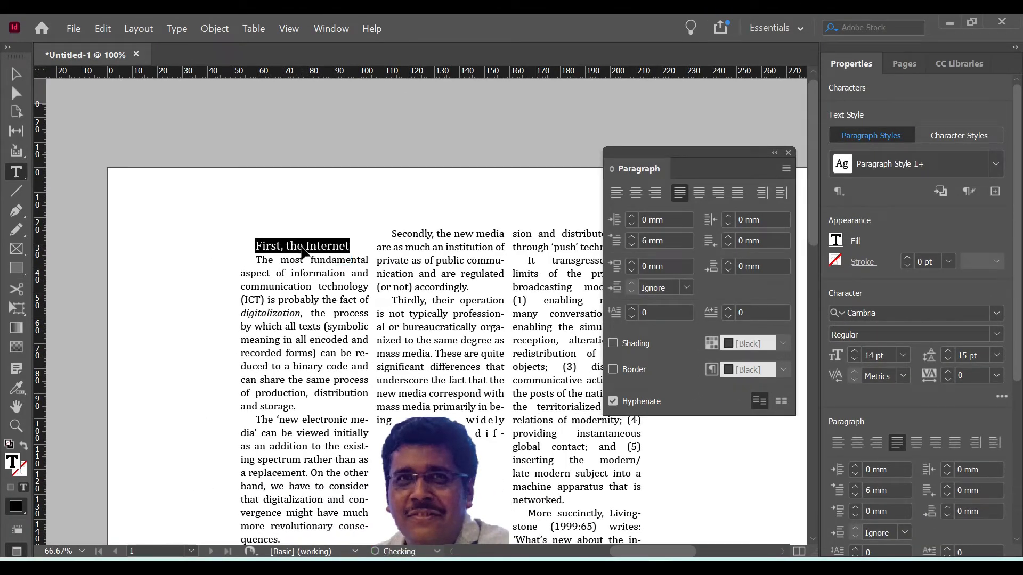
key(ctrl+shift+period)
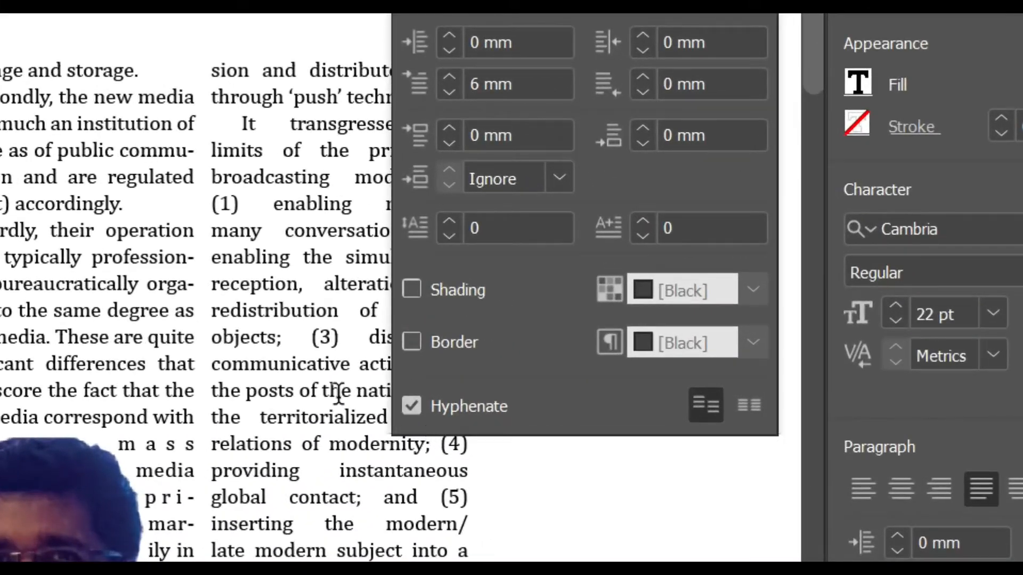
Turn off hyphenation for the heading and set its first-line indent to 0 mm
click(337, 393)
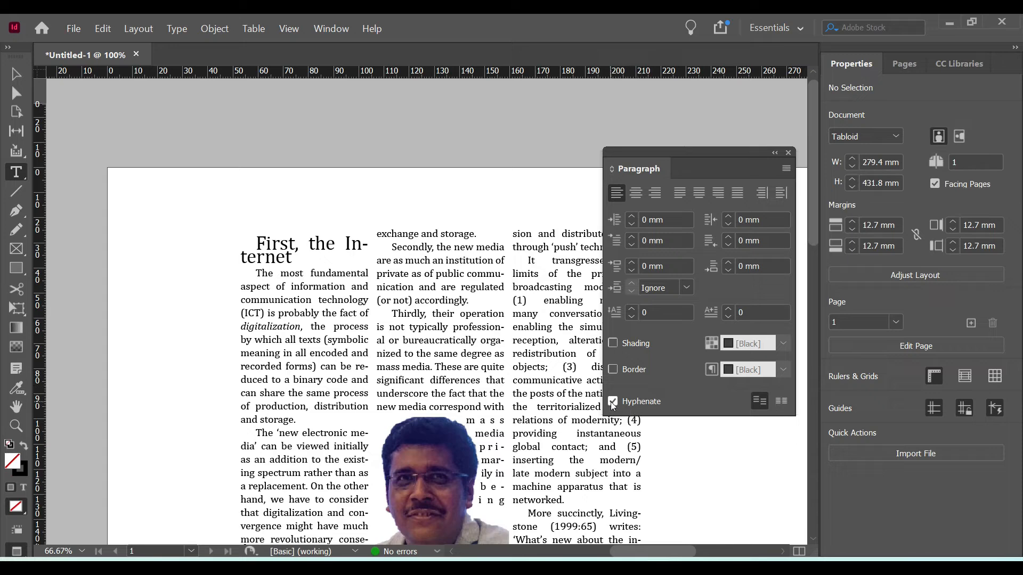
click(324, 247)
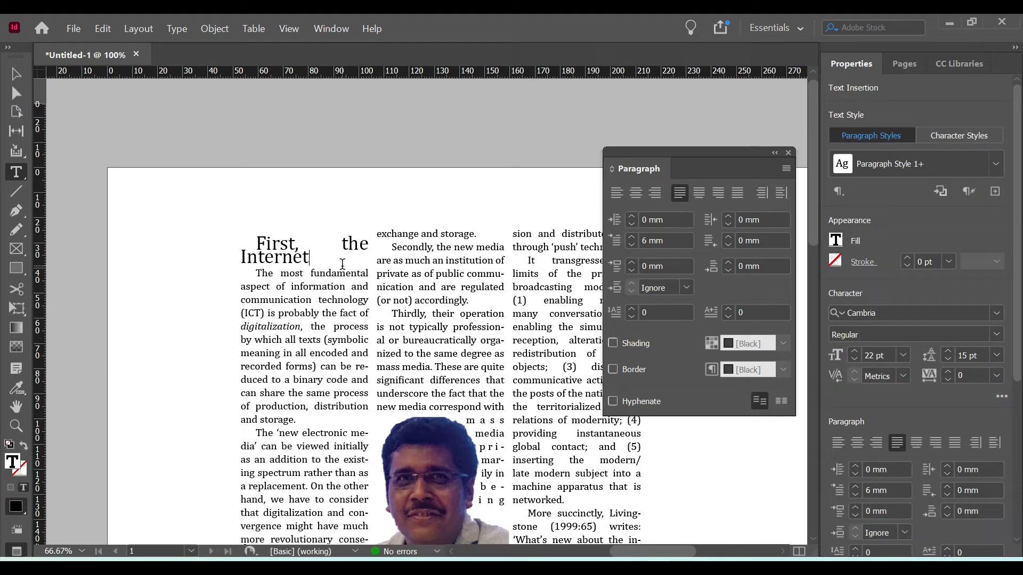
drag(310, 258, 241, 244)
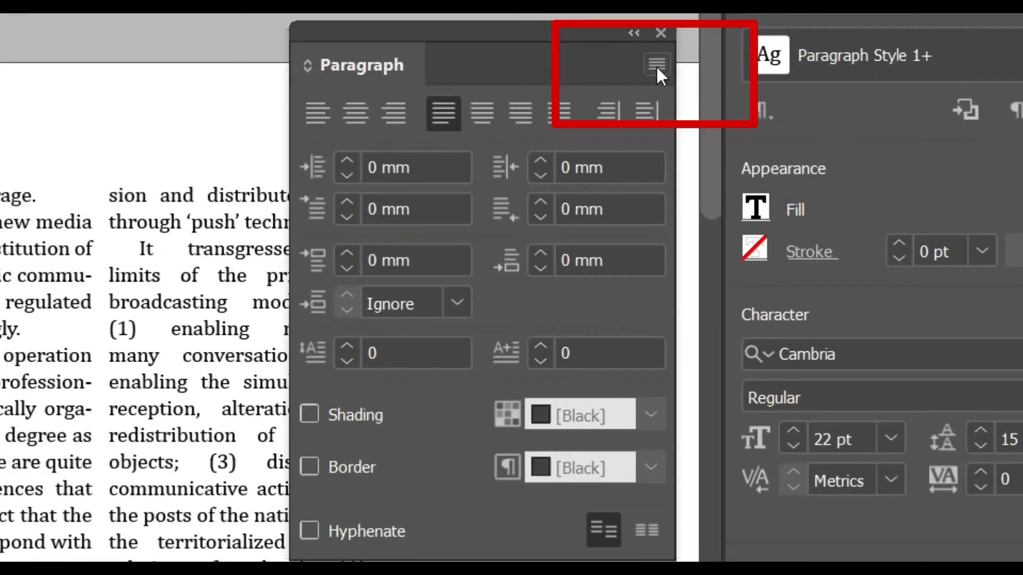
Make the heading span columns, previewing 2 and applying 3, and extend its text to "First, the Internet is very important"
click(658, 64)
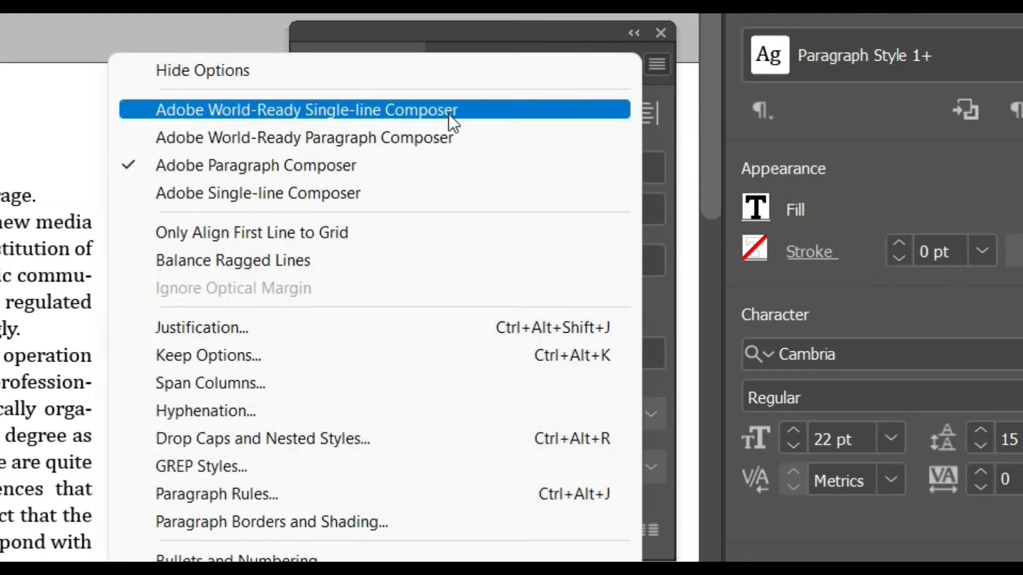
click(302, 383)
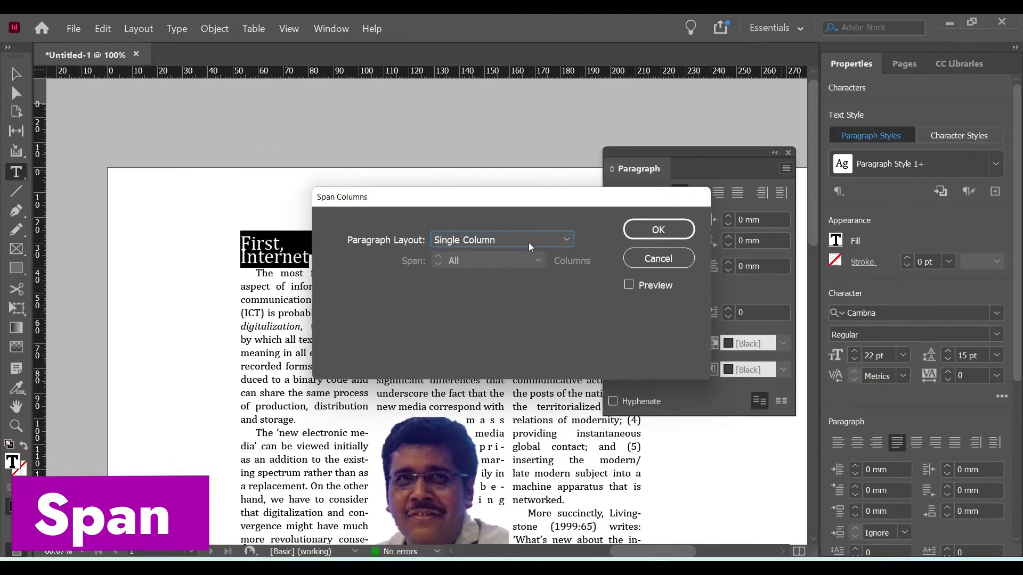
drag(516, 203, 714, 184)
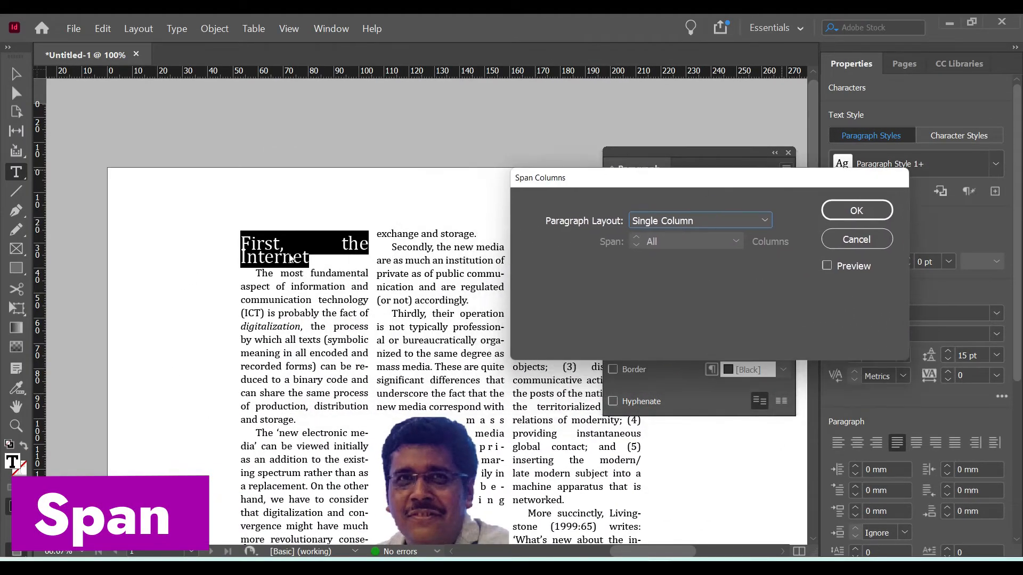
click(765, 219)
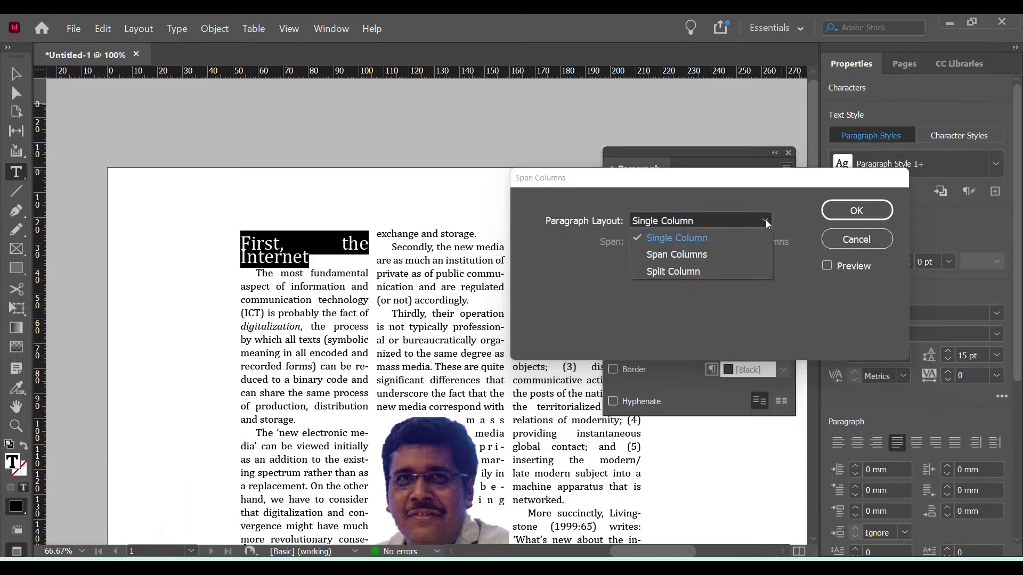
click(740, 253)
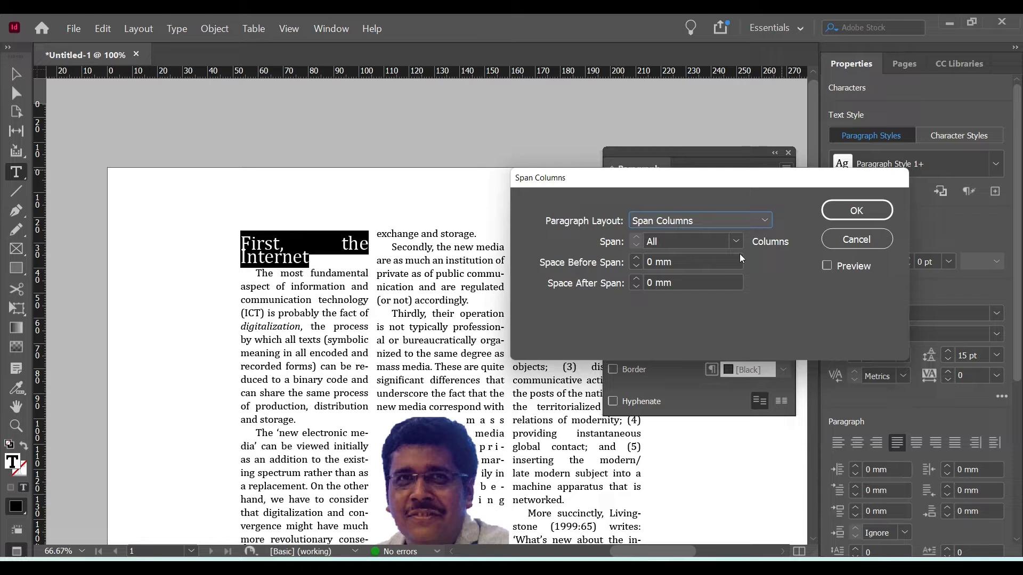
click(735, 241)
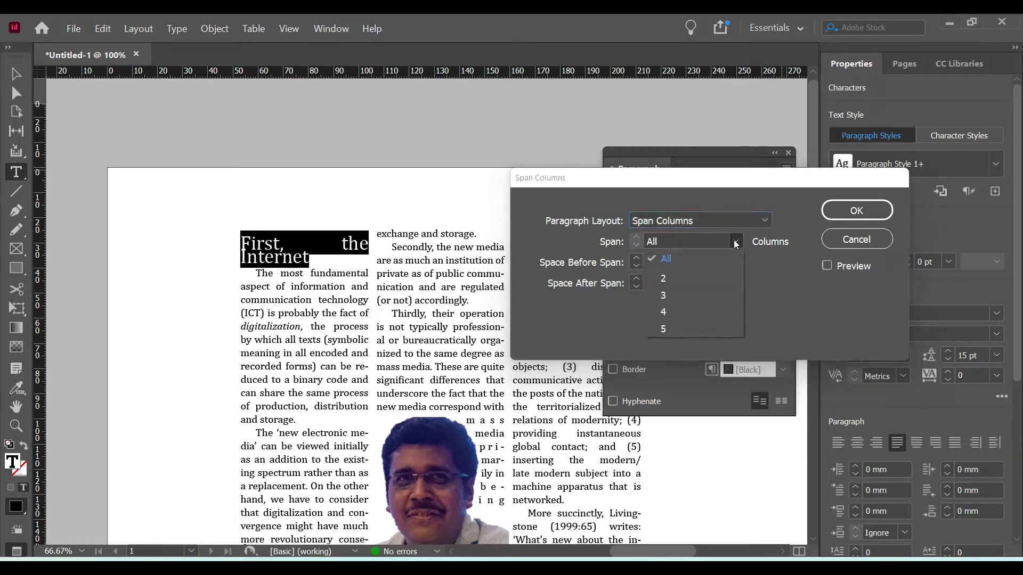
click(688, 277)
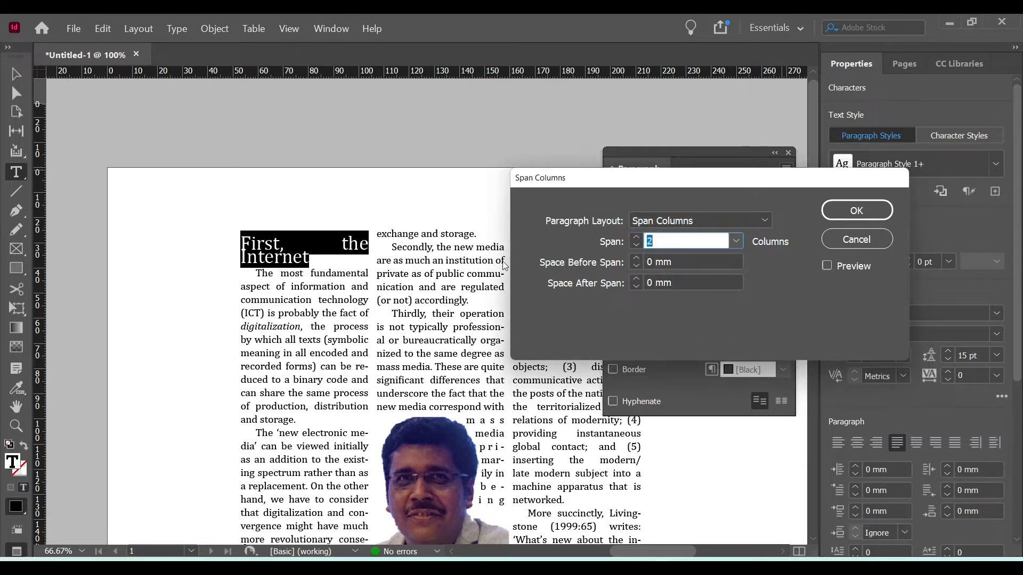
click(827, 266)
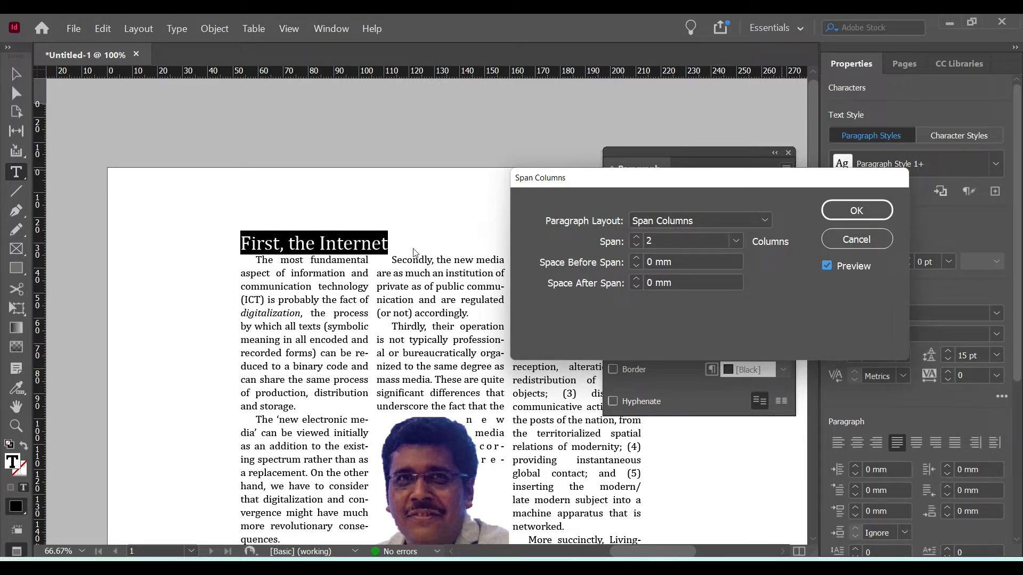
key(Return)
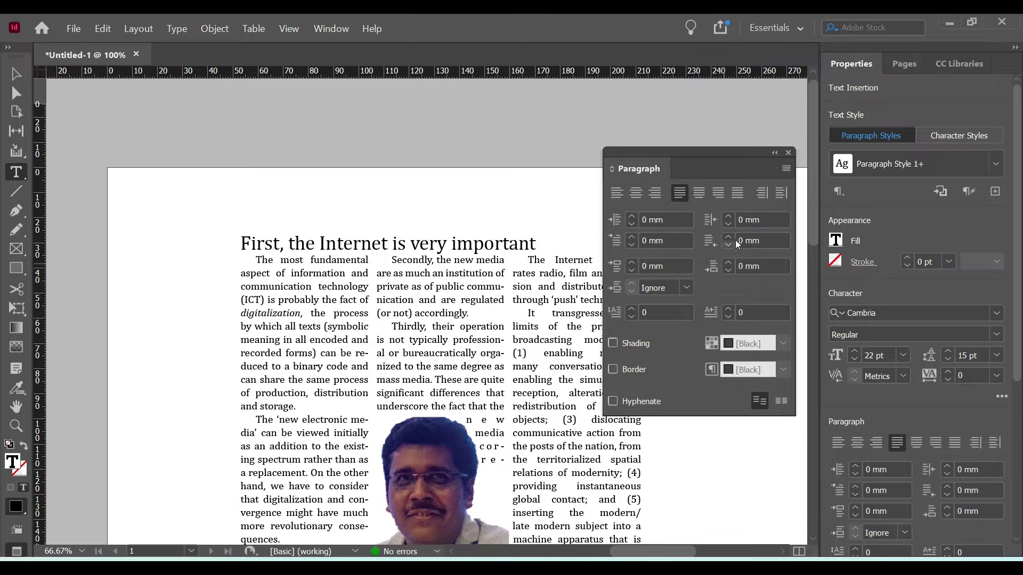
Set the heading's column span to 2 and increase its leading to 33 pt
click(787, 168)
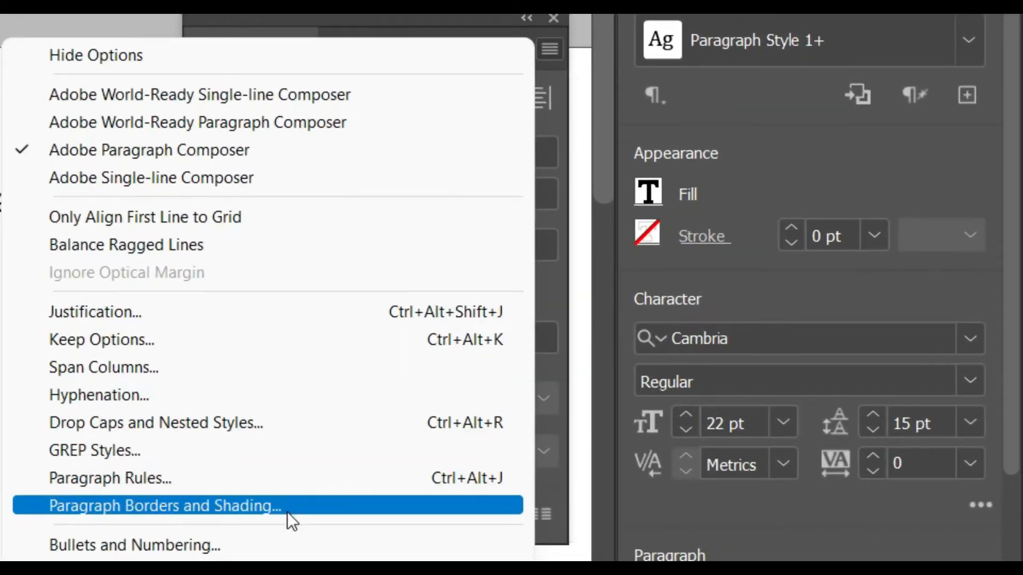
click(219, 370)
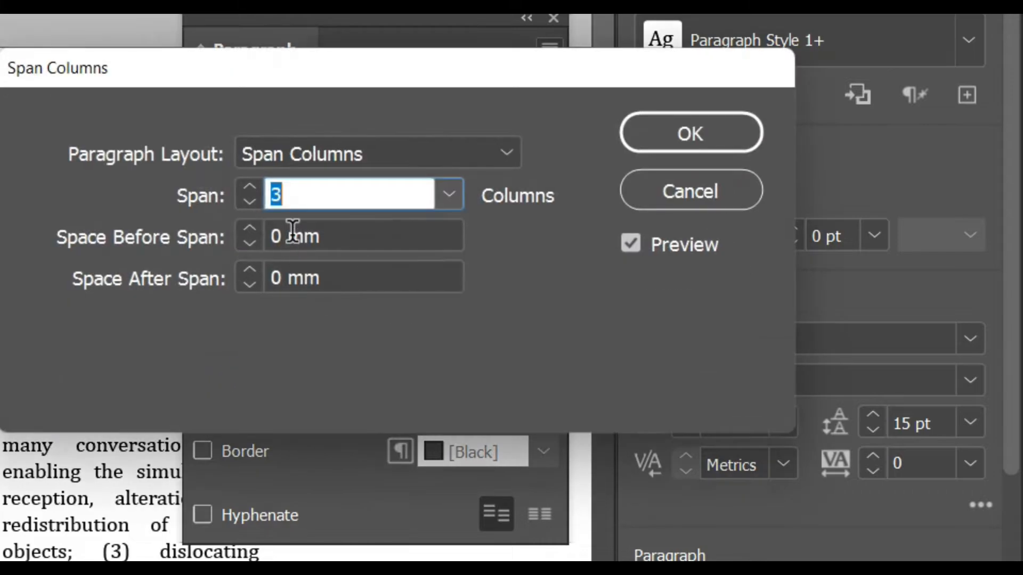
text(2)
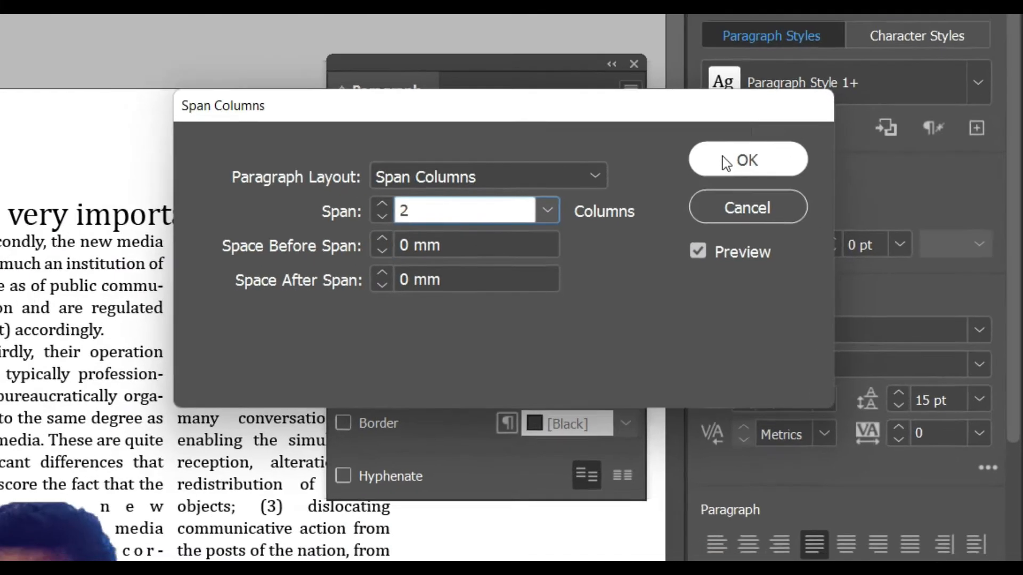
click(690, 133)
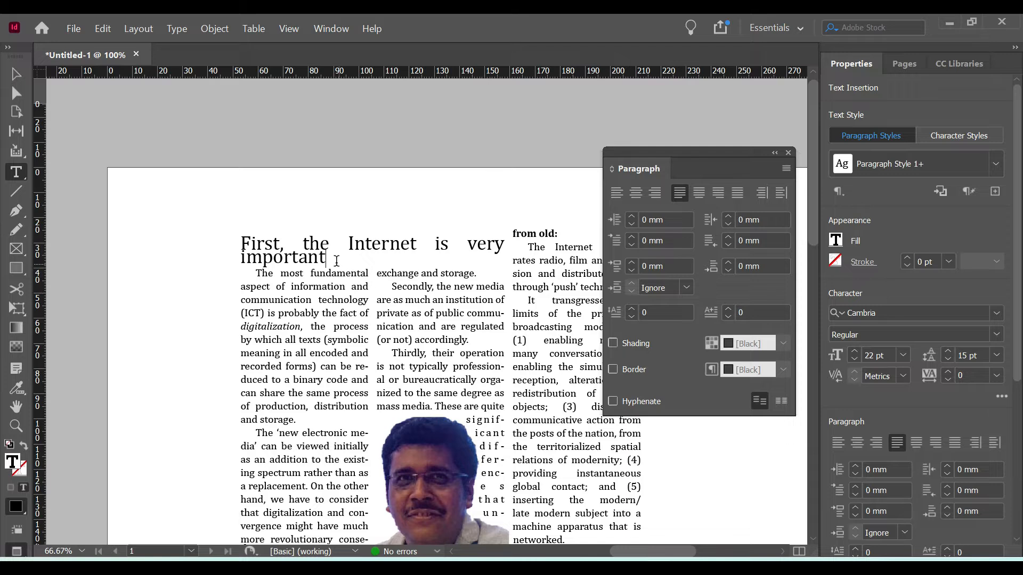
drag(337, 260, 240, 241)
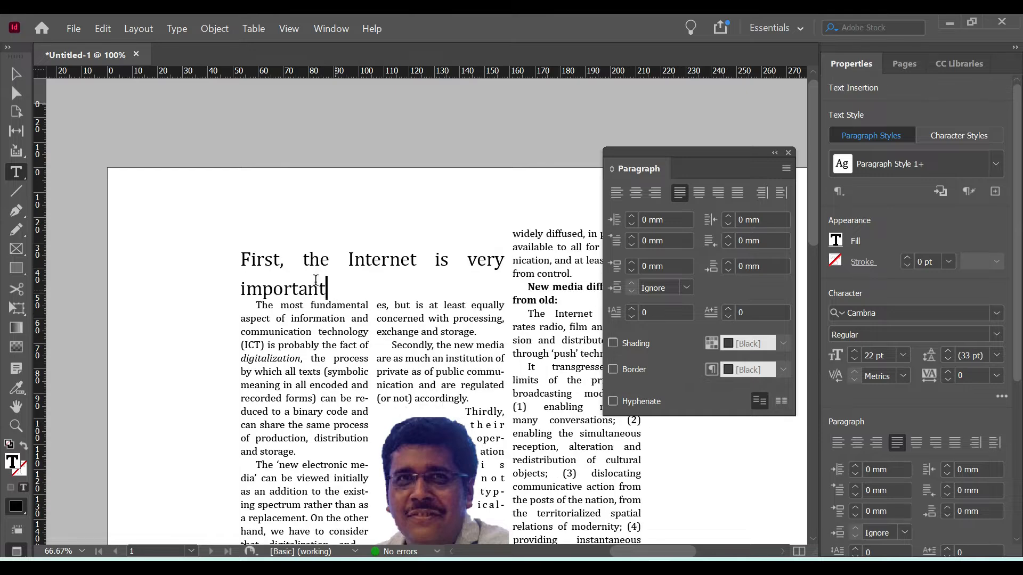
Shade the heading paragraph with the C=100 M=0 Y=0 K=0 swatch, and try a black border around it without keeping it
drag(316, 279, 237, 256)
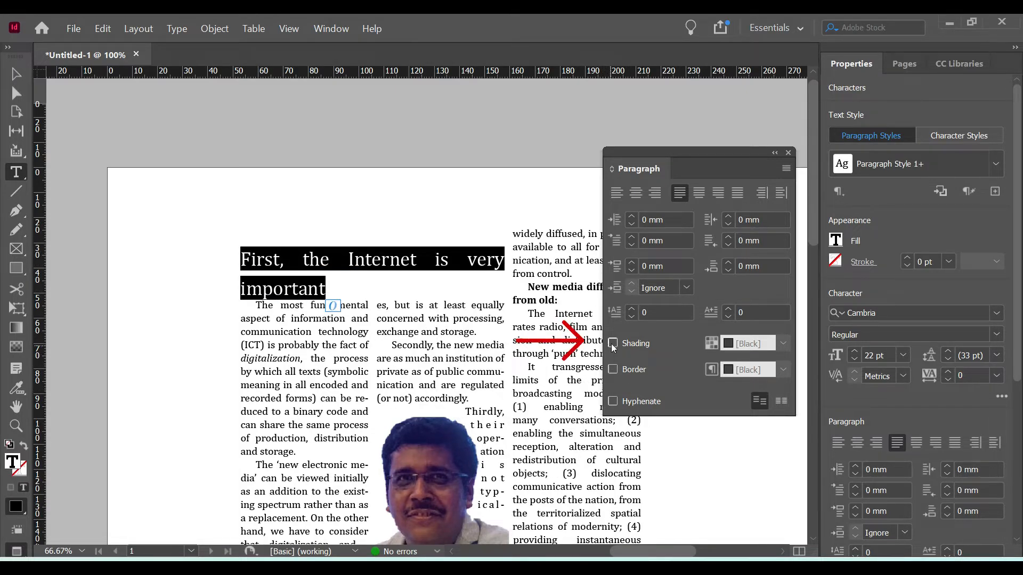
click(613, 344)
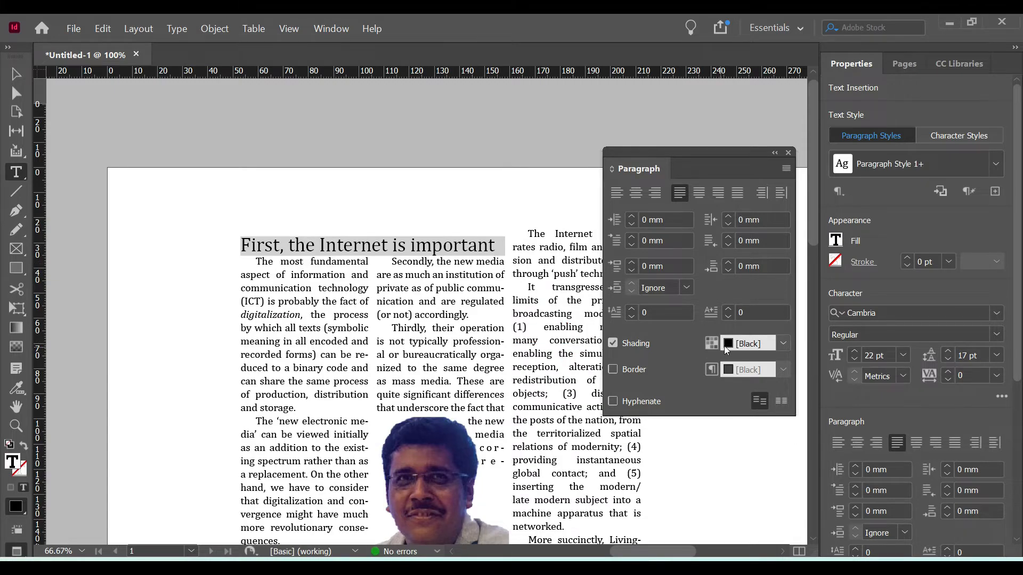
click(782, 344)
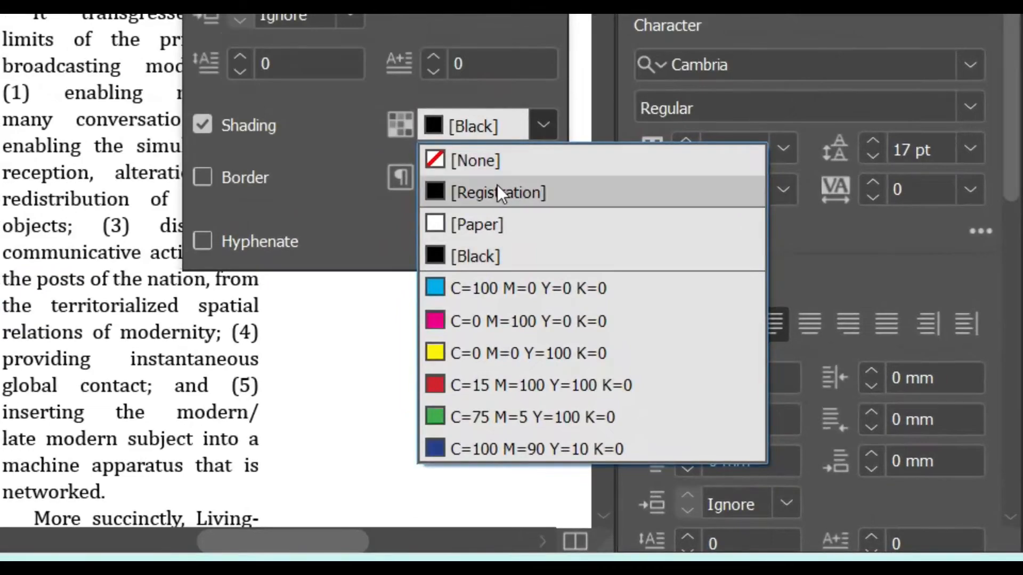
click(457, 293)
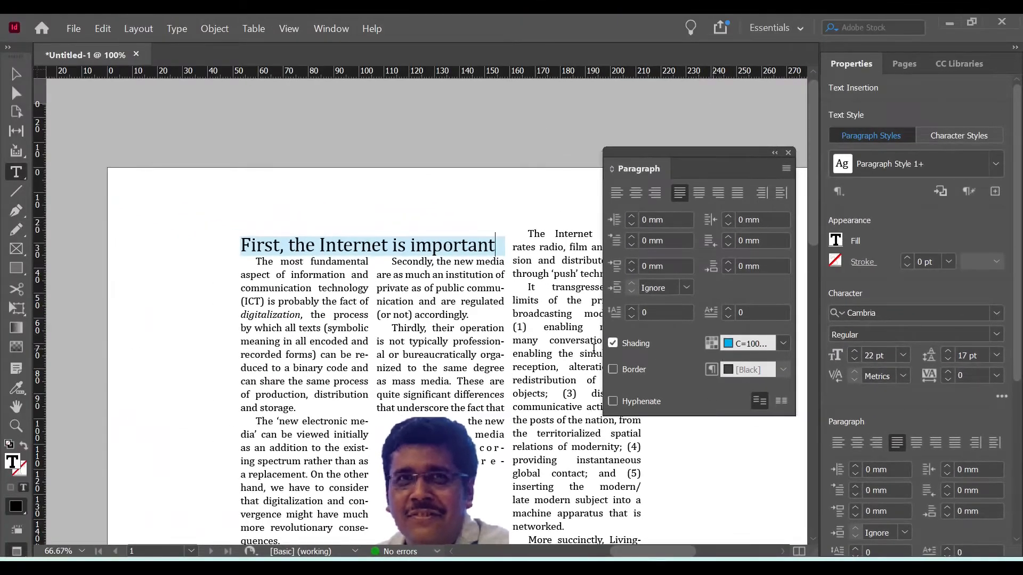
click(613, 370)
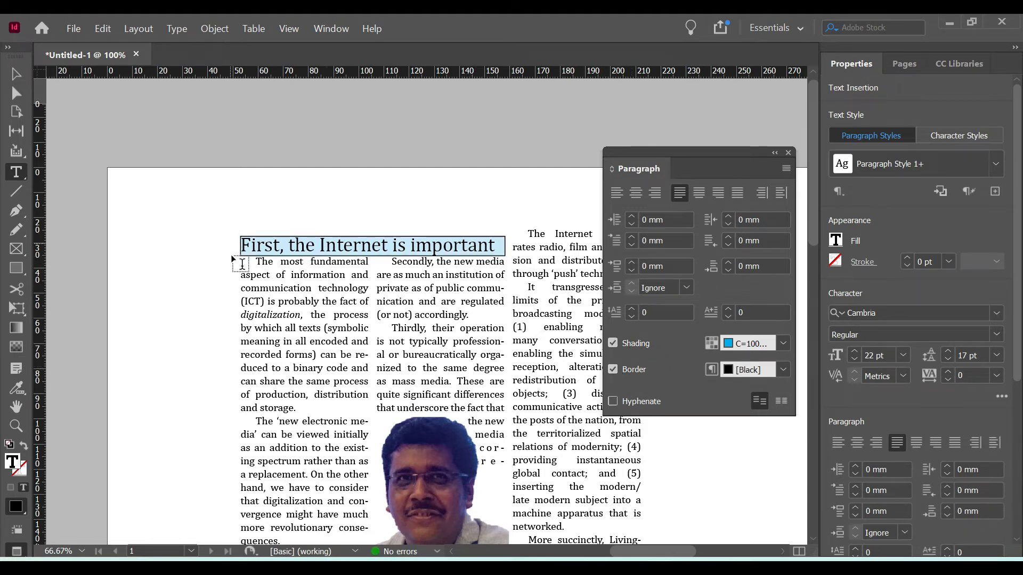
click(613, 370)
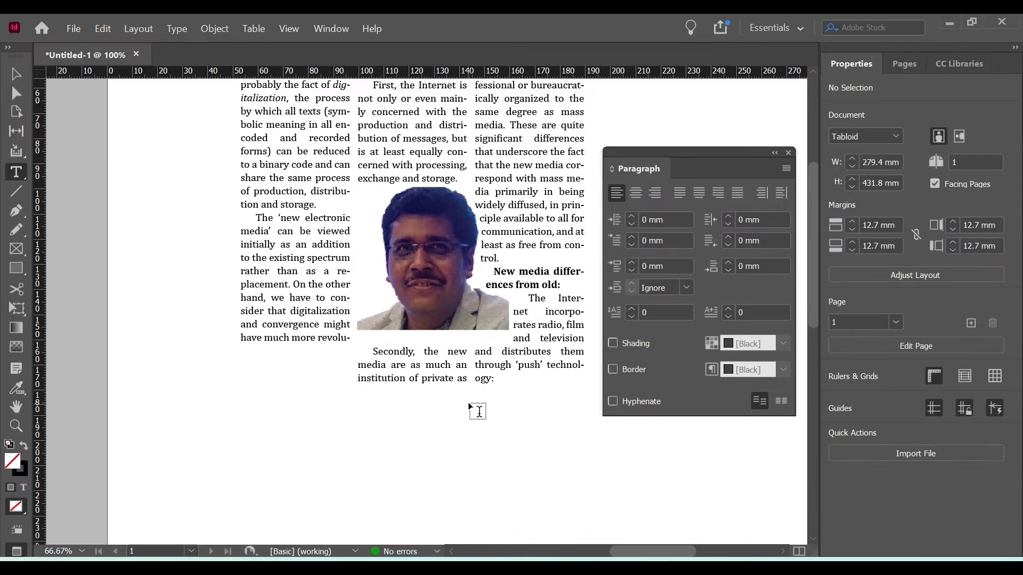
Close the Paragraph panel and open the article text in the Story Editor, keeping the layout visible beside it
scroll(473, 411, up, 4)
click(788, 153)
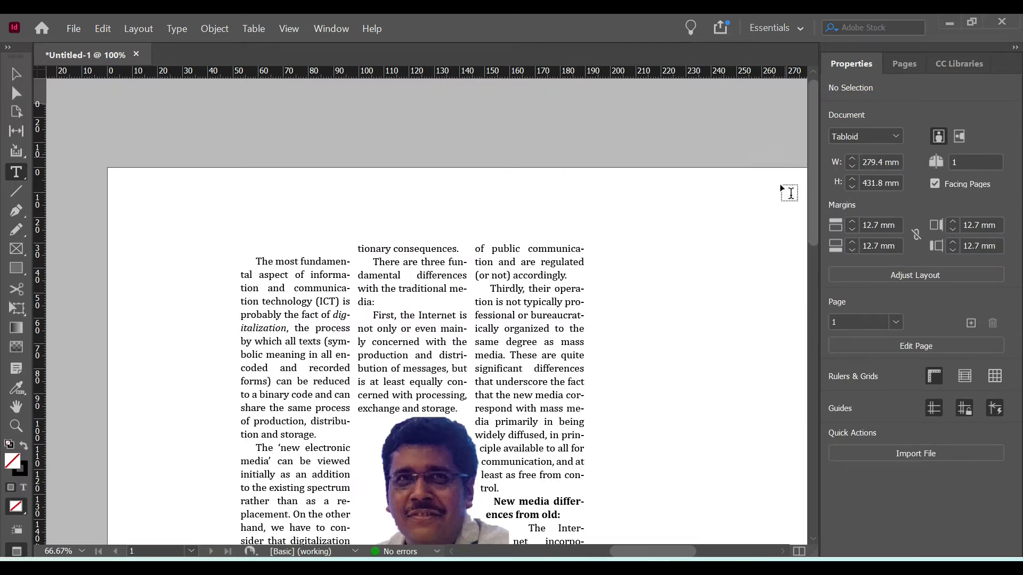
click(265, 363)
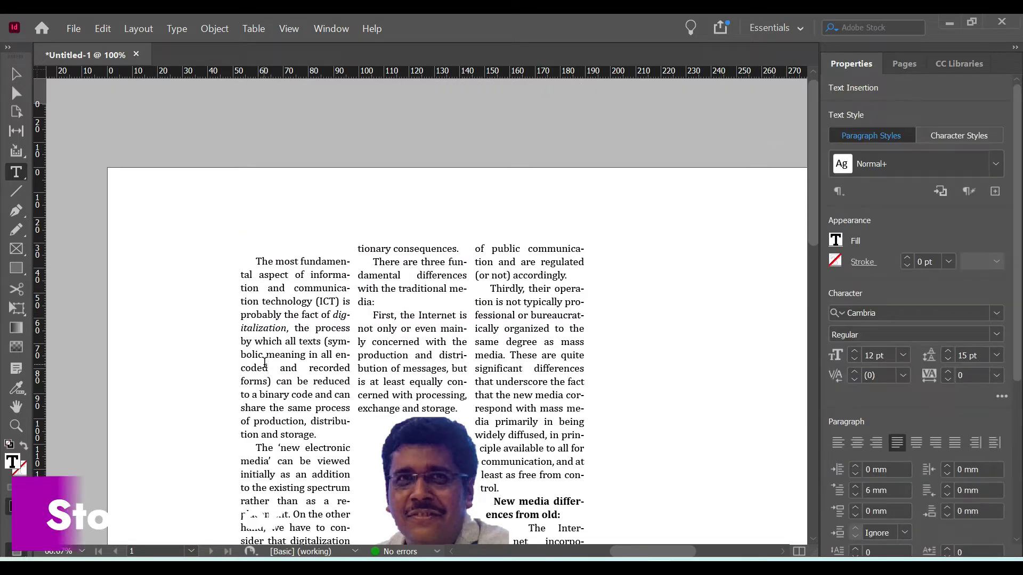
click(138, 28)
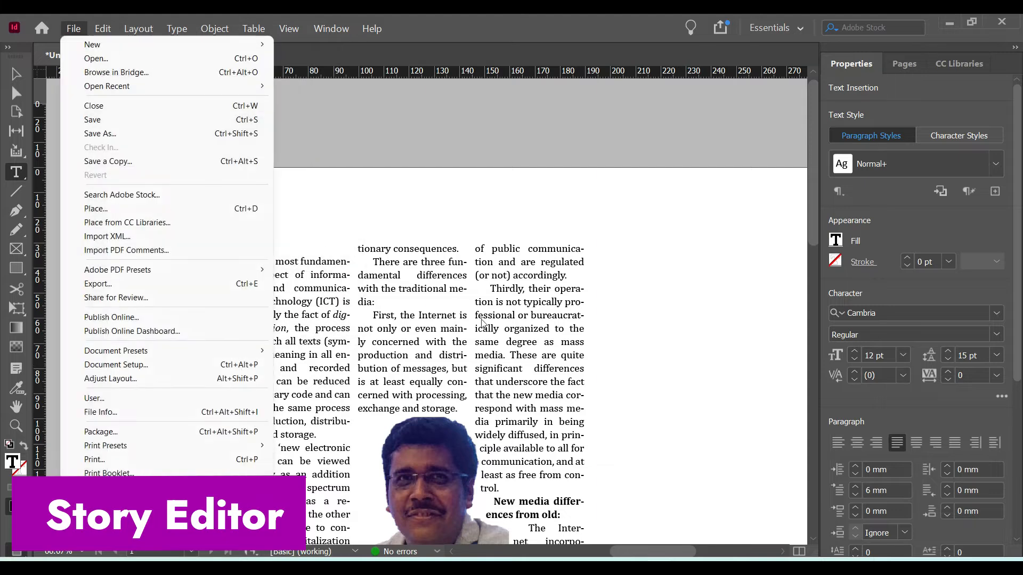
click(544, 328)
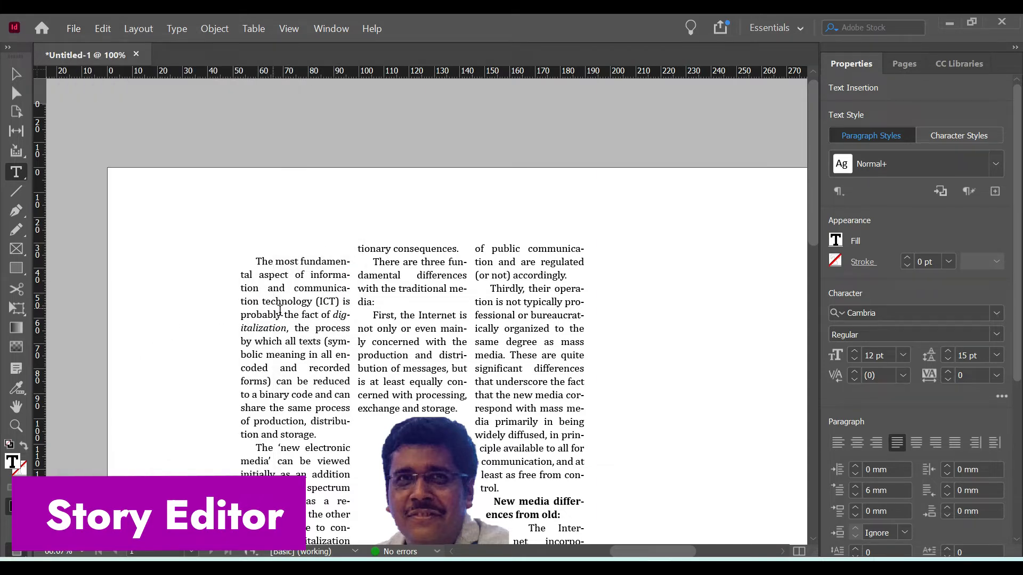
click(106, 29)
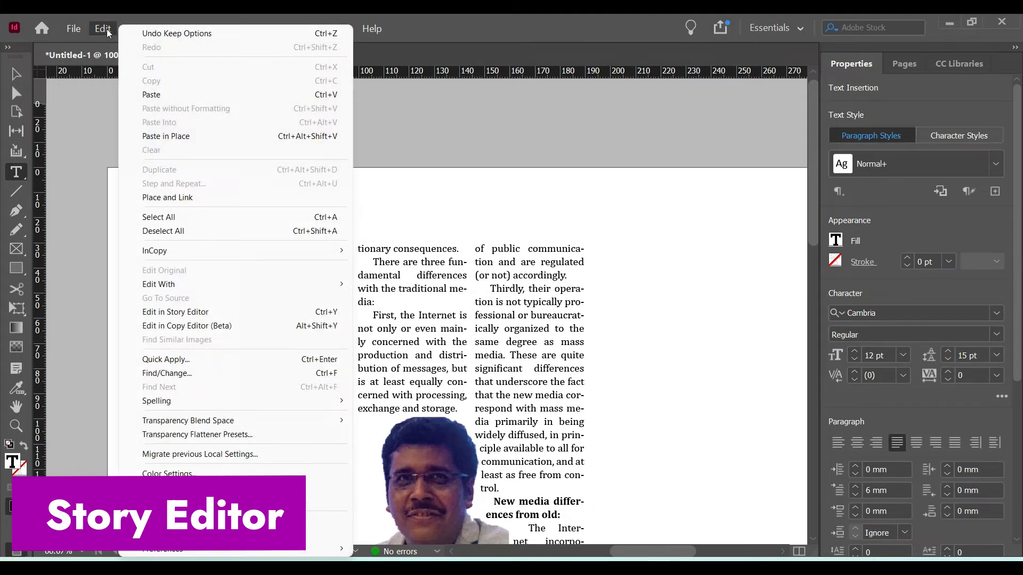
click(215, 313)
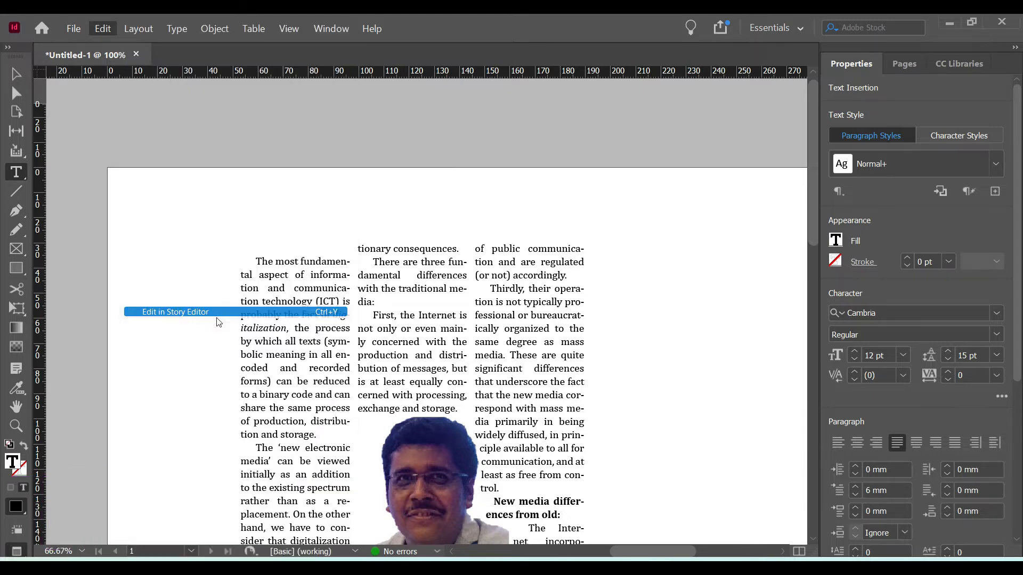
scroll(255, 133, up, 2)
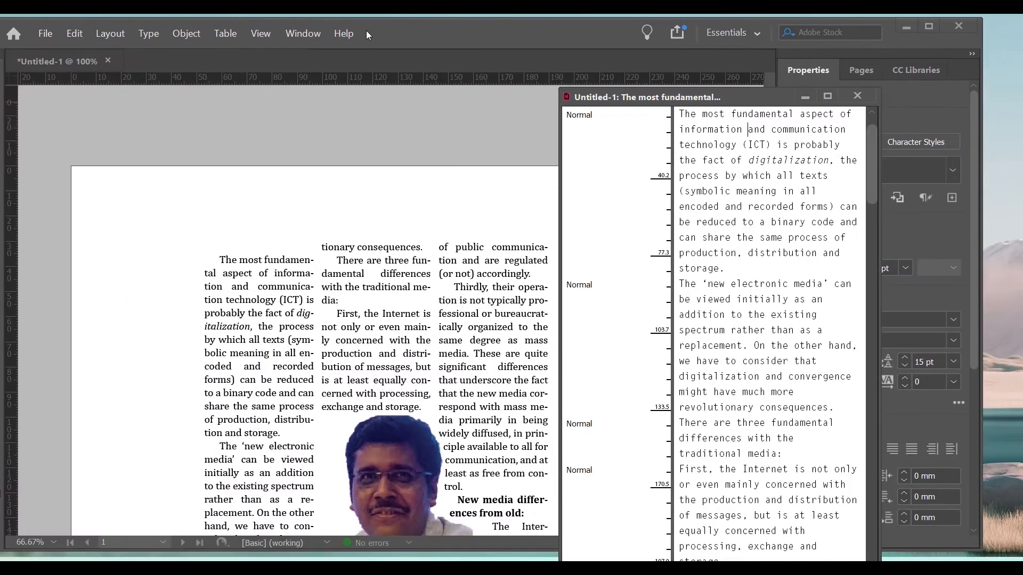
drag(367, 31, 369, 28)
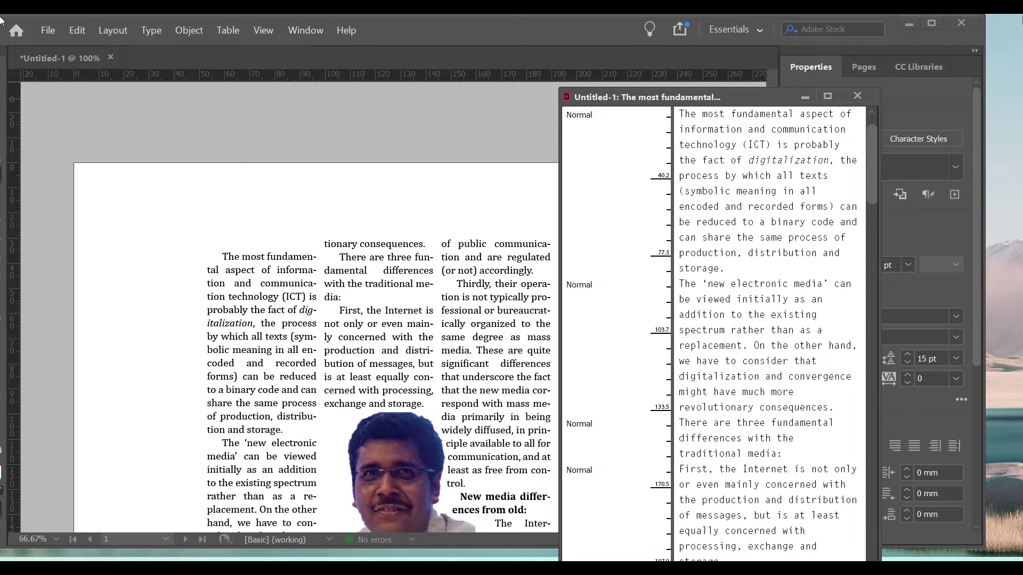
click(935, 22)
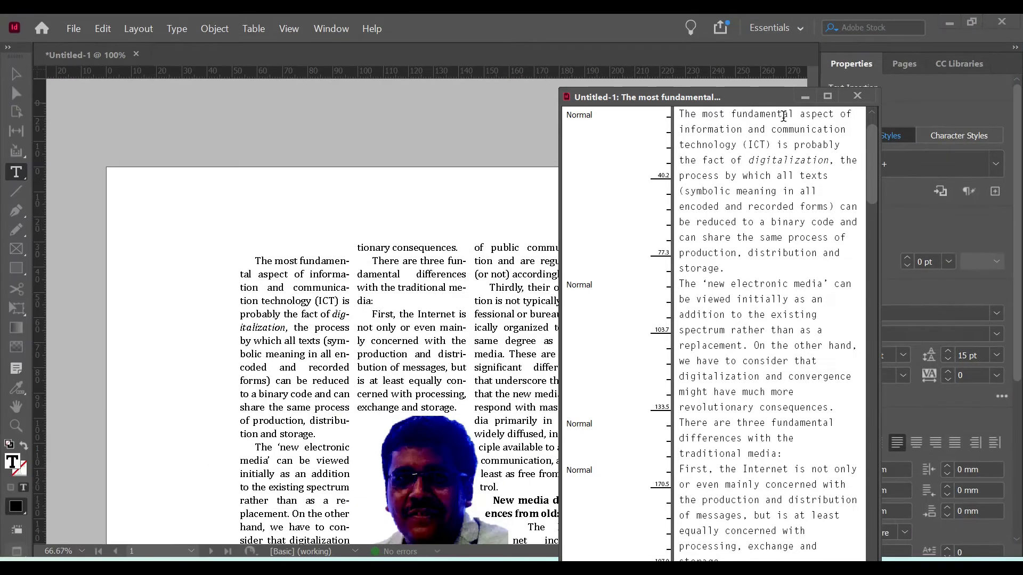
drag(752, 97, 793, 107)
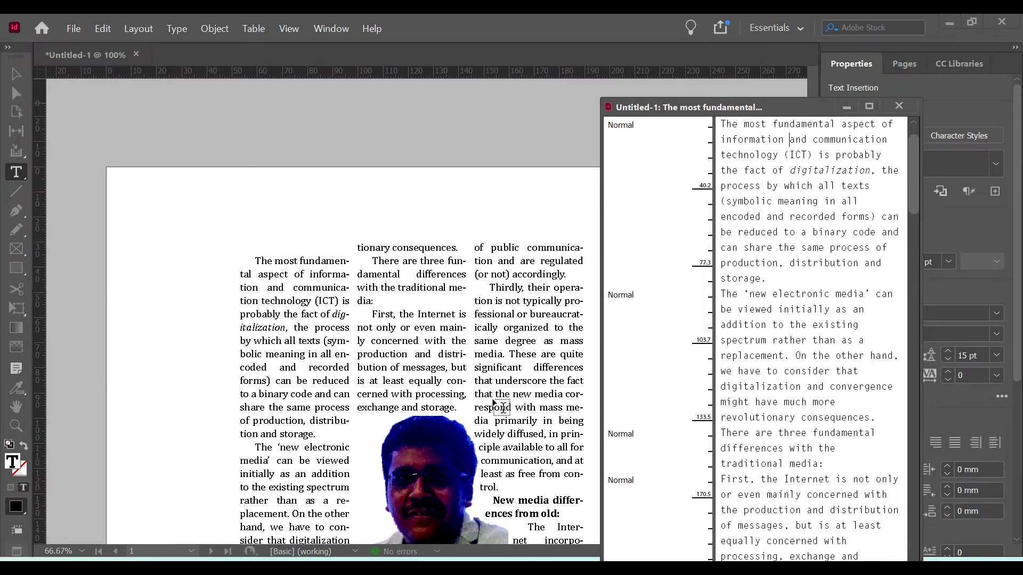
Examine the story text from its beginning to the point where the overset text starts
scroll(814, 331, down, 4)
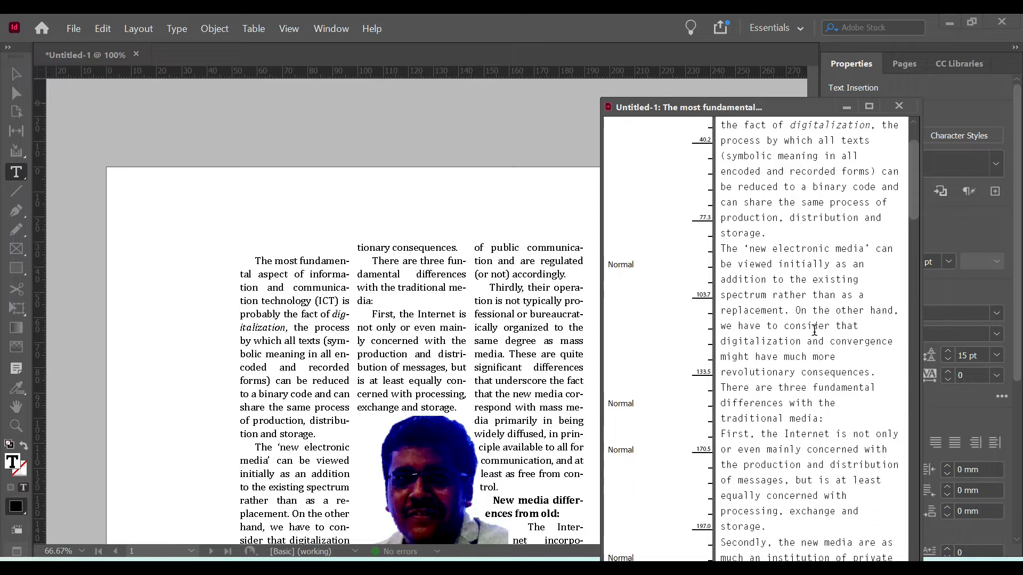
scroll(814, 331, down, 12)
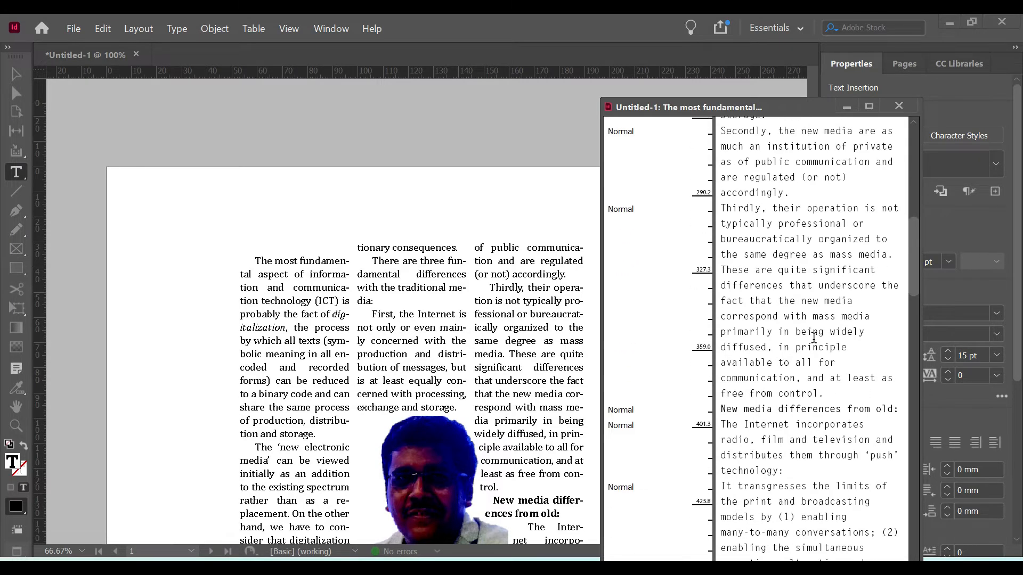
scroll(814, 338, down, 13)
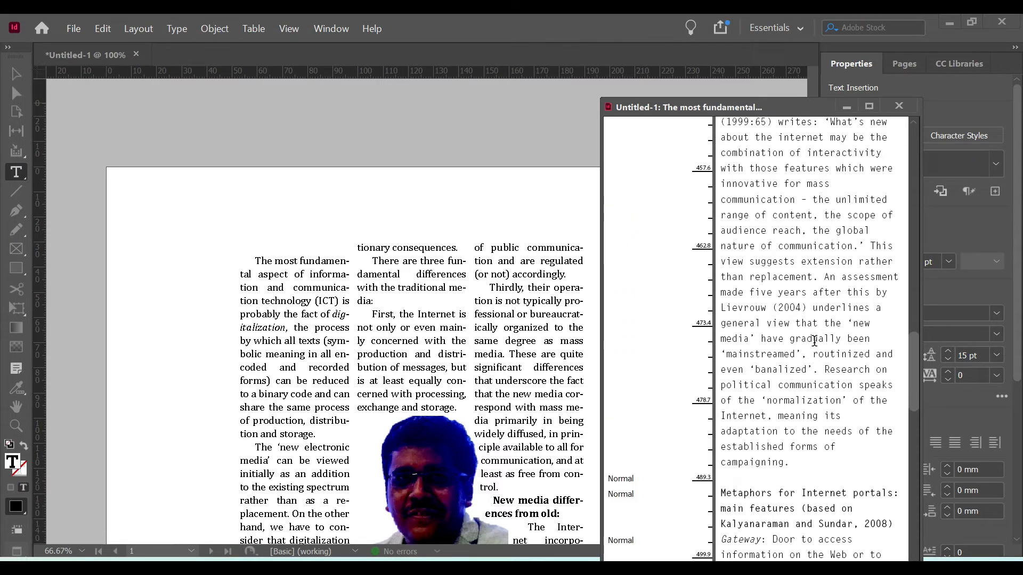
scroll(814, 343, down, 7)
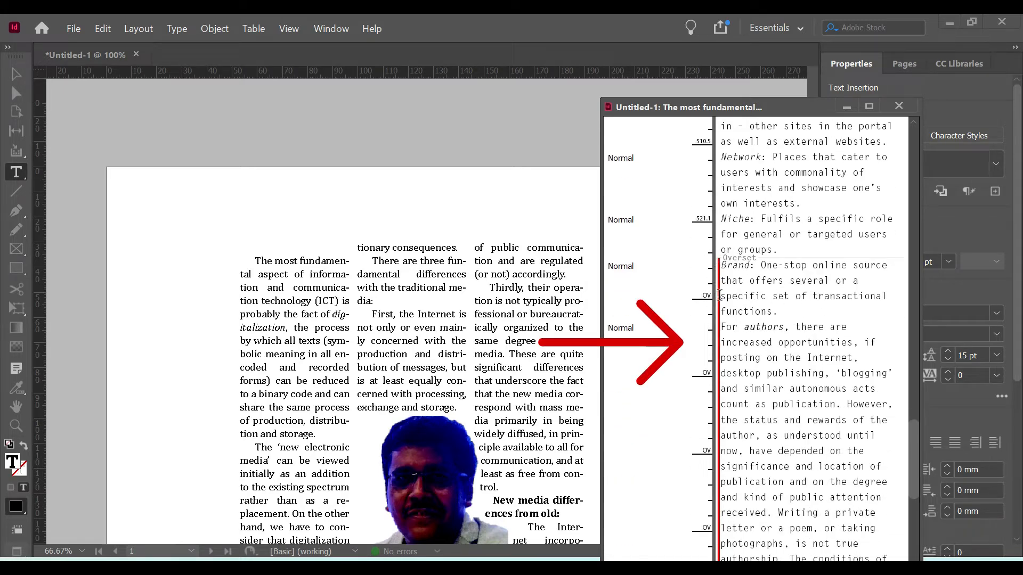
scroll(742, 326, down, 4)
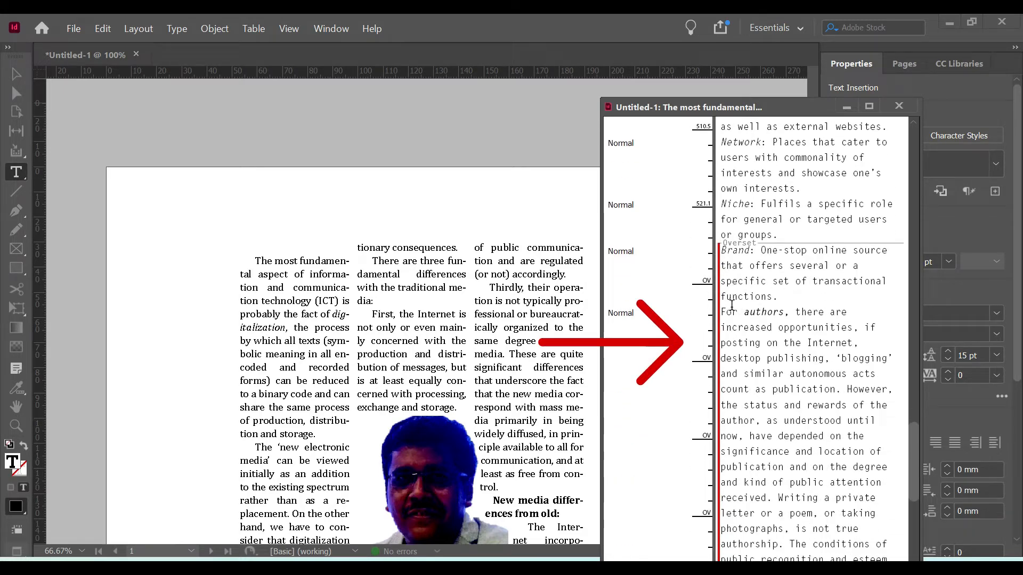
scroll(529, 346, down, 3)
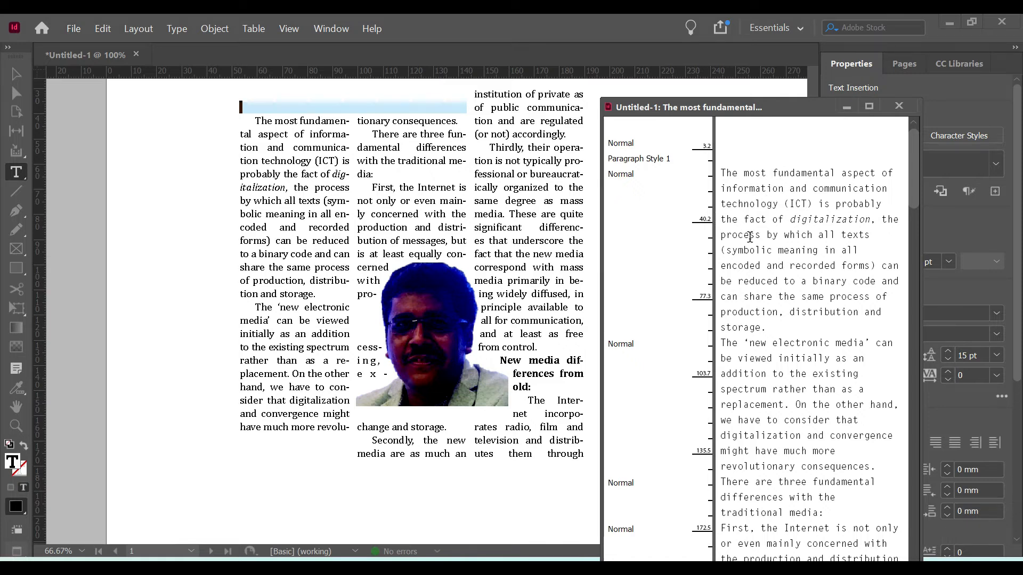
In the story text, make "fundamental" in the first paragraph bold and cut the two paragraphs from "The 'new electronic media'" through "traditional media:"
drag(773, 173, 834, 181)
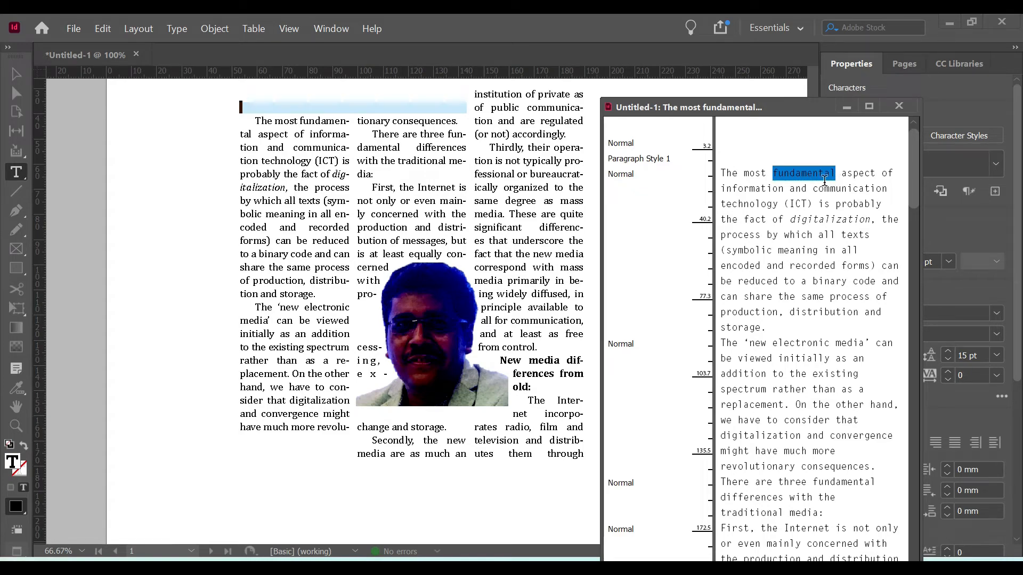
key(ctrl+shift+b)
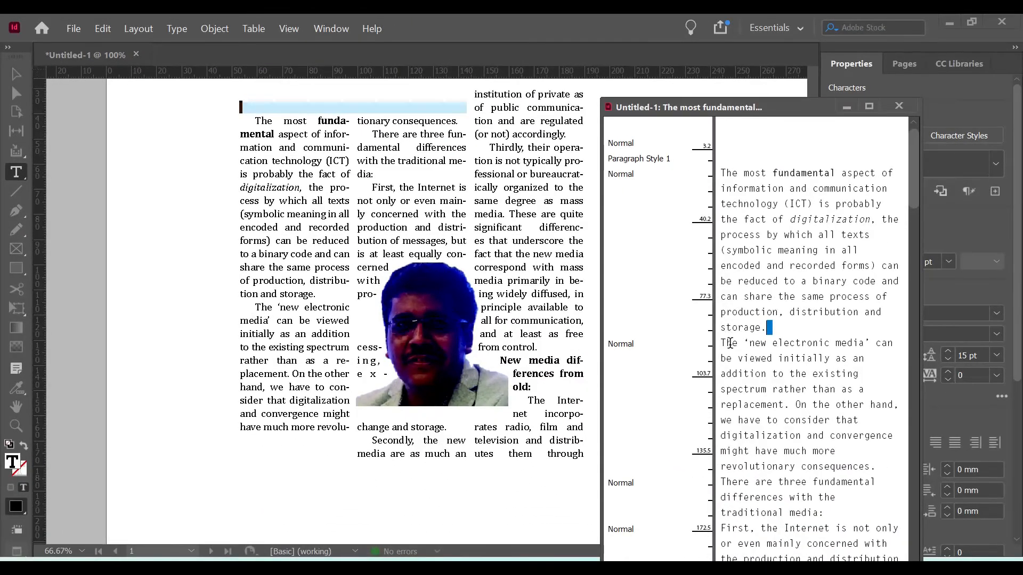
drag(721, 343, 841, 508)
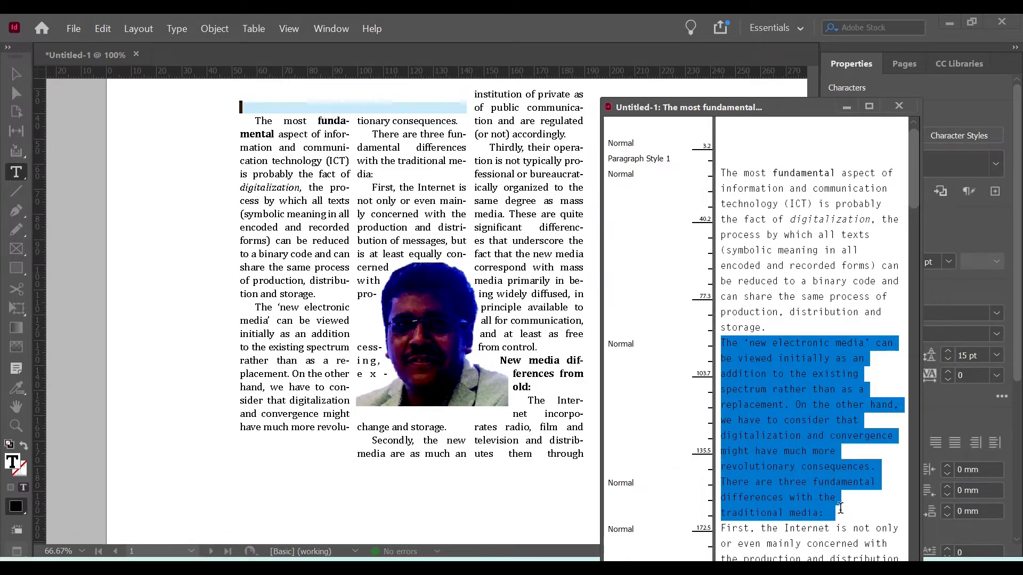
key(ctrl+x)
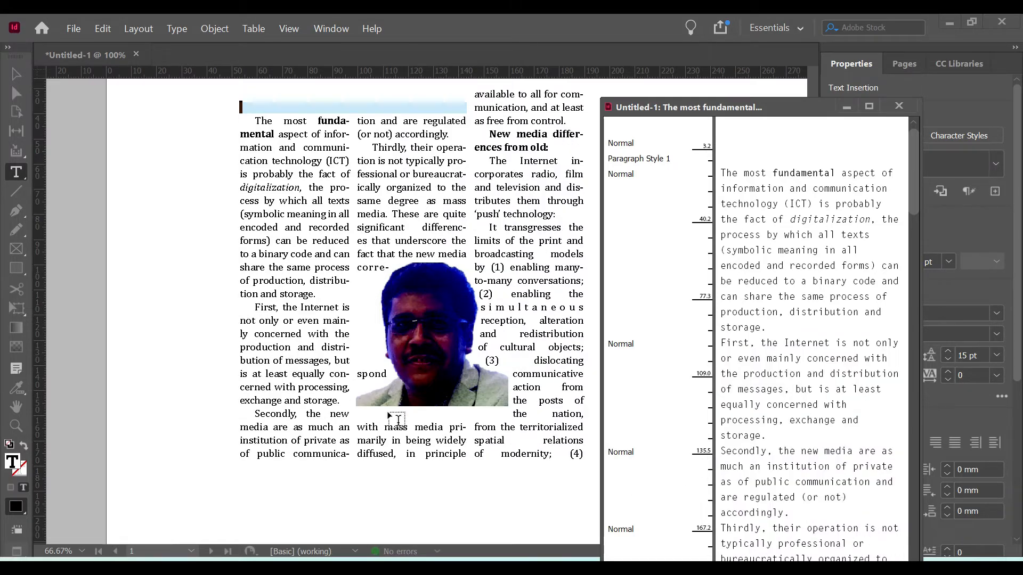
Review the remaining story text and its overset portion through to the end, and close the Story Editor
scroll(797, 302, down, 2)
scroll(796, 302, down, 6)
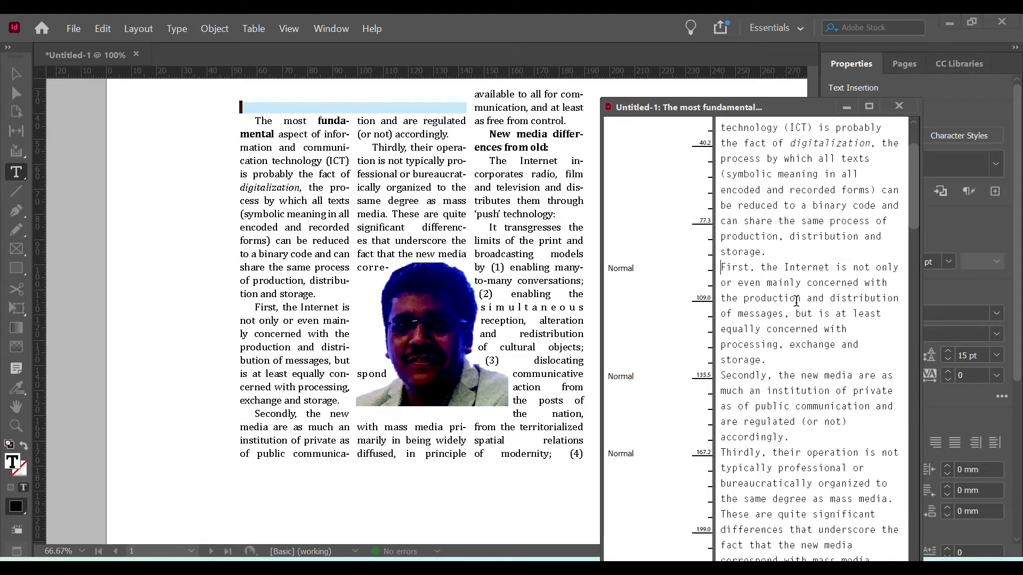
scroll(795, 302, down, 14)
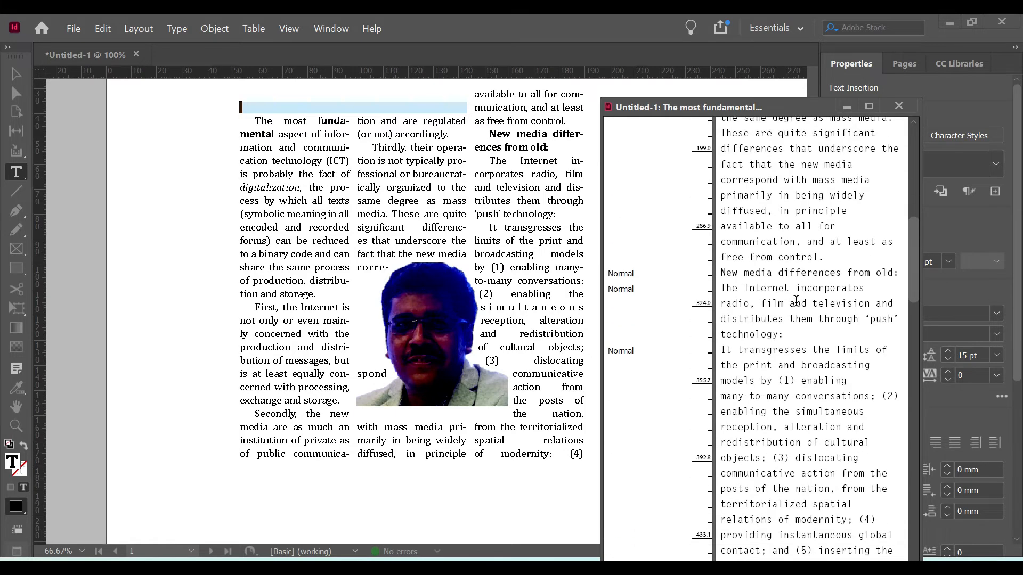
scroll(796, 301, down, 14)
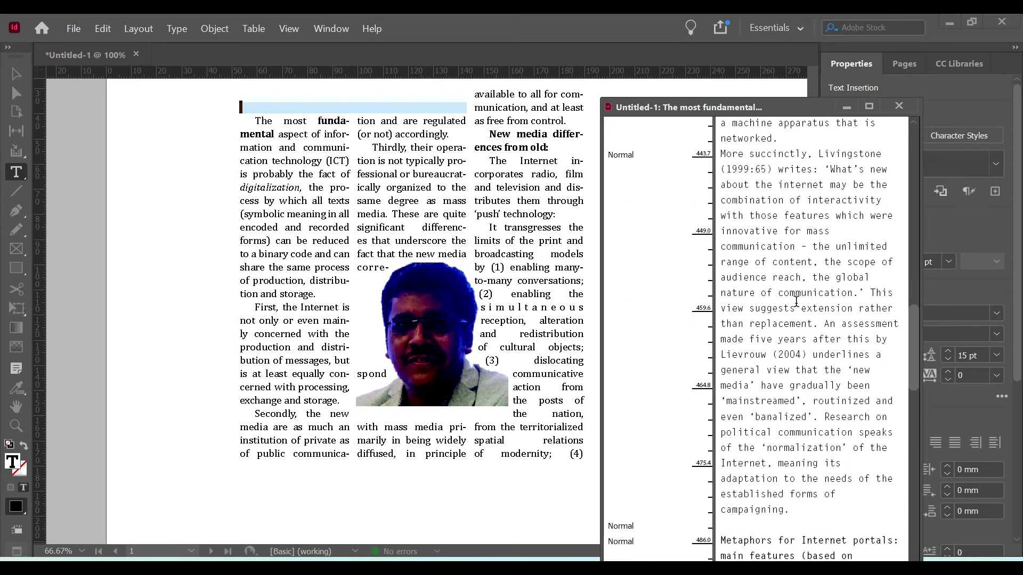
scroll(796, 302, down, 11)
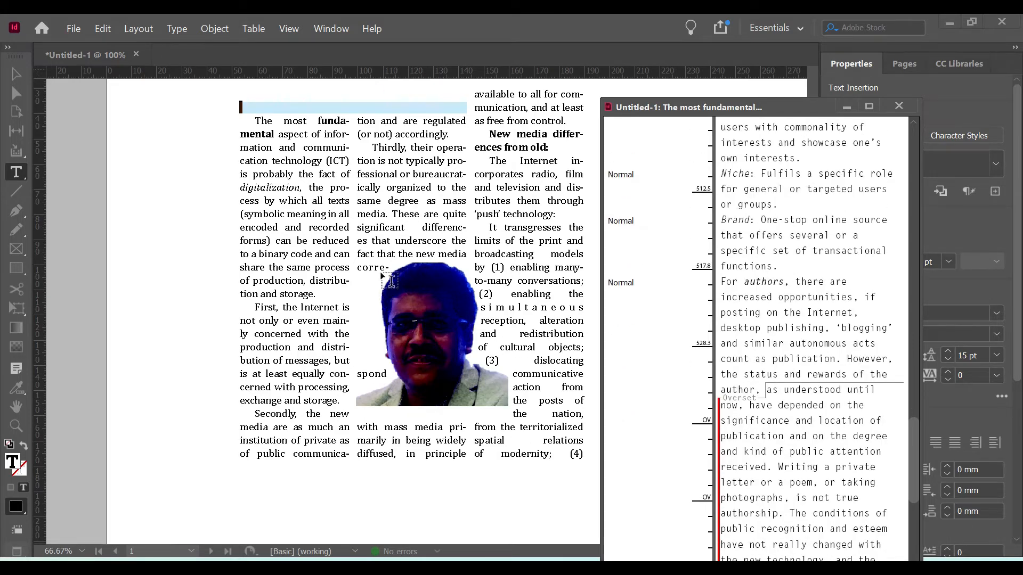
scroll(826, 436, down, 2)
scroll(825, 436, down, 12)
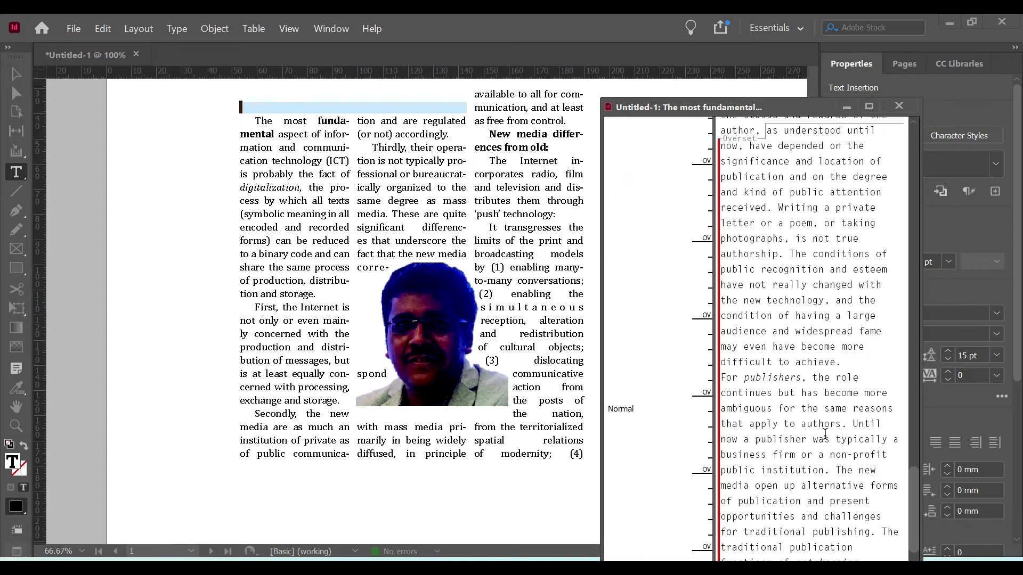
scroll(825, 435, up, 10)
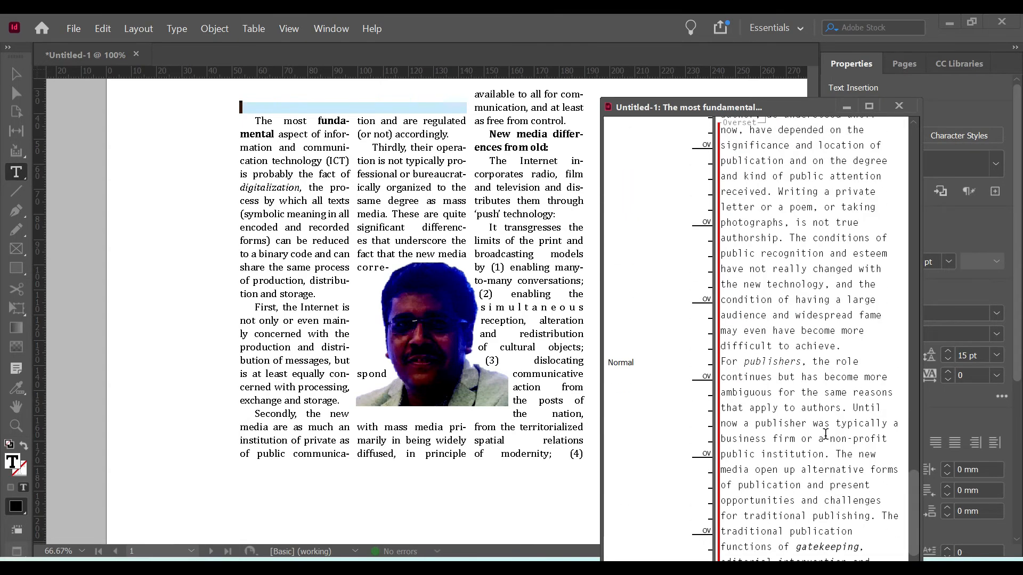
scroll(825, 436, up, 1)
scroll(826, 435, down, 5)
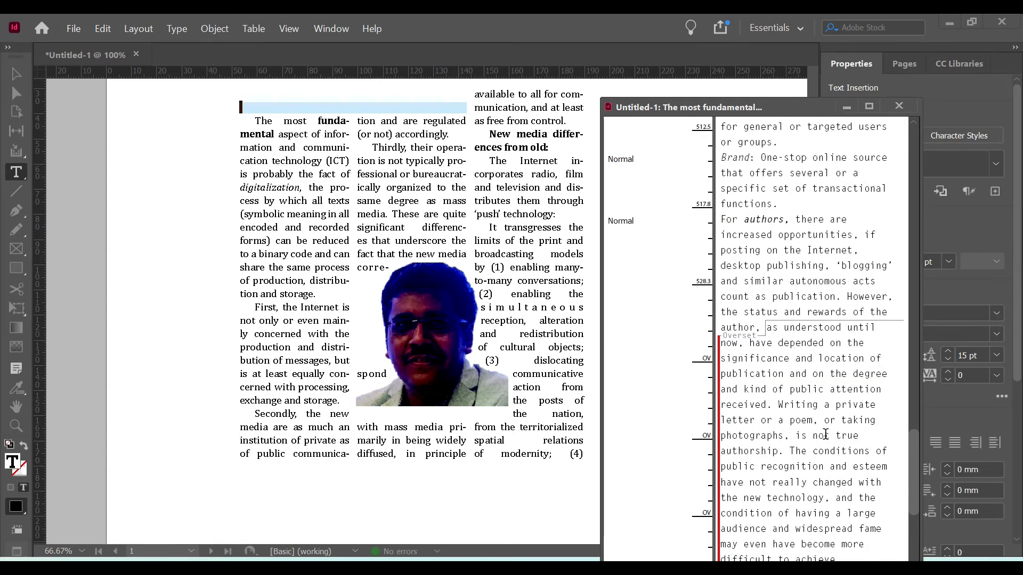
scroll(825, 436, down, 4)
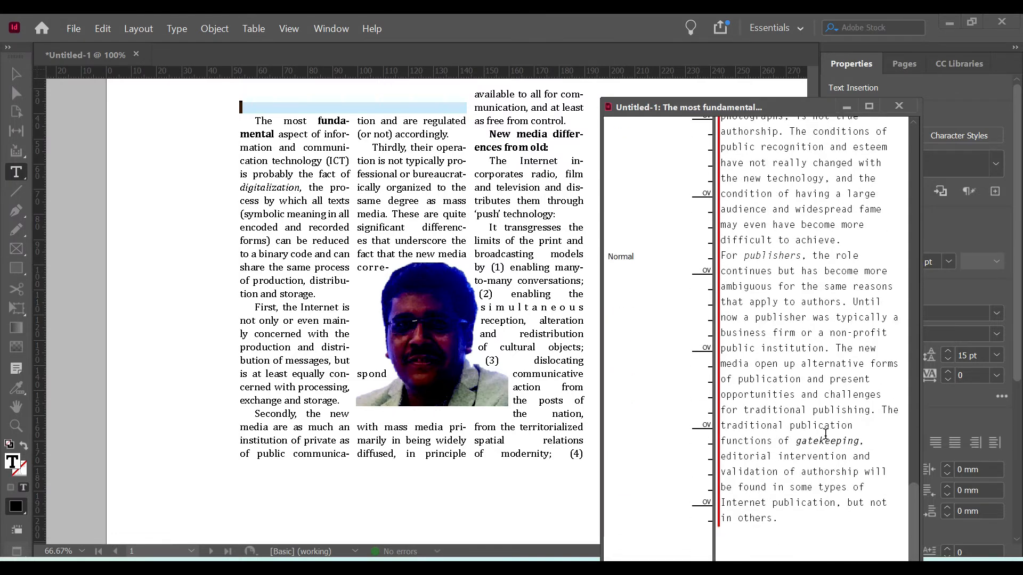
click(899, 106)
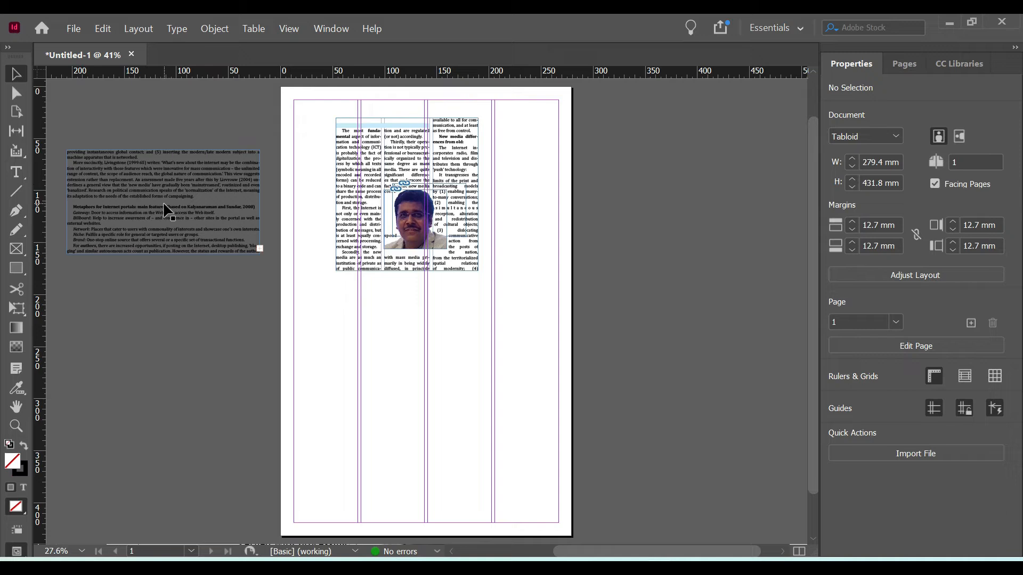
Move the overflow text frame from the pasteboard onto the page below the three-column frame, at about X 167 mm, Y 270 mm
drag(165, 208, 456, 370)
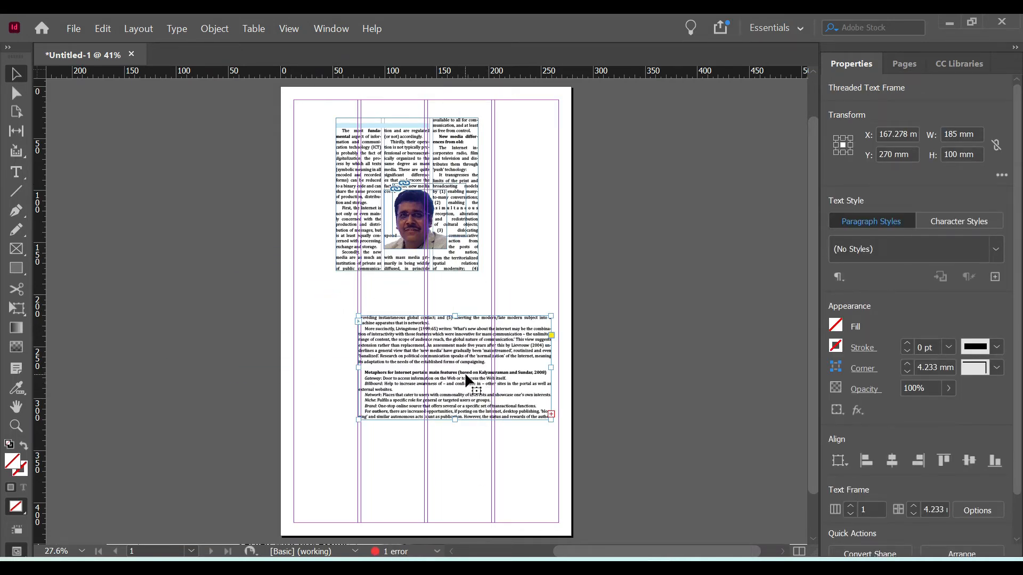
scroll(465, 377, up, 2)
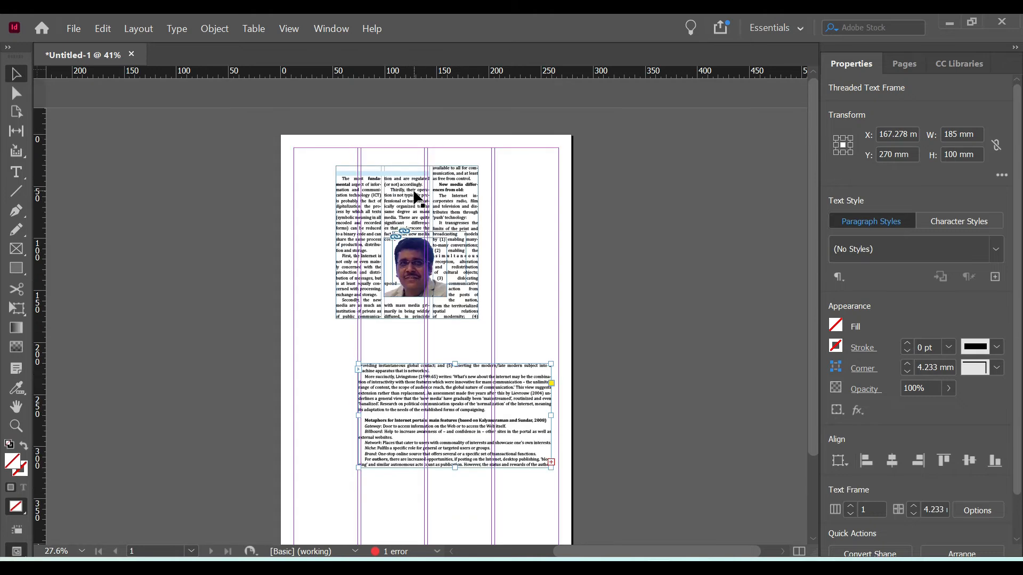
Reshape all four corners of the three-column text frame into decorative stepped corners with small squares, and check the result in preview mode
click(415, 195)
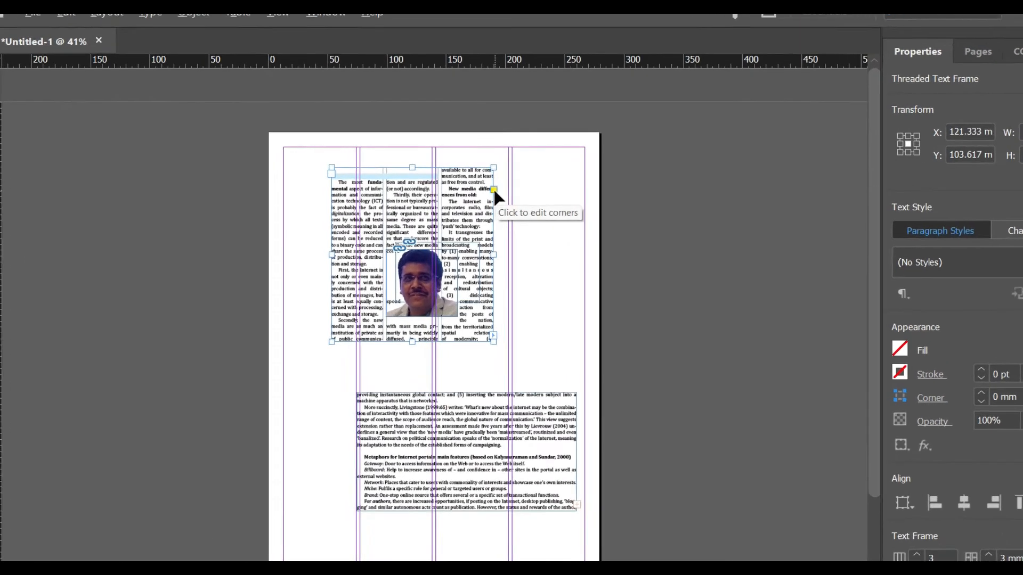
click(478, 185)
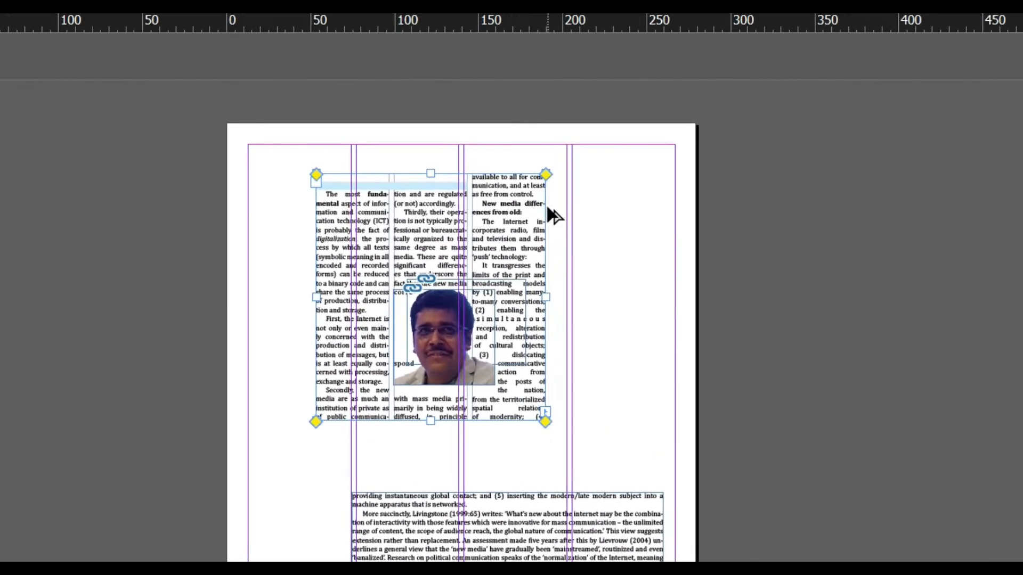
drag(587, 182, 551, 184)
key(w)
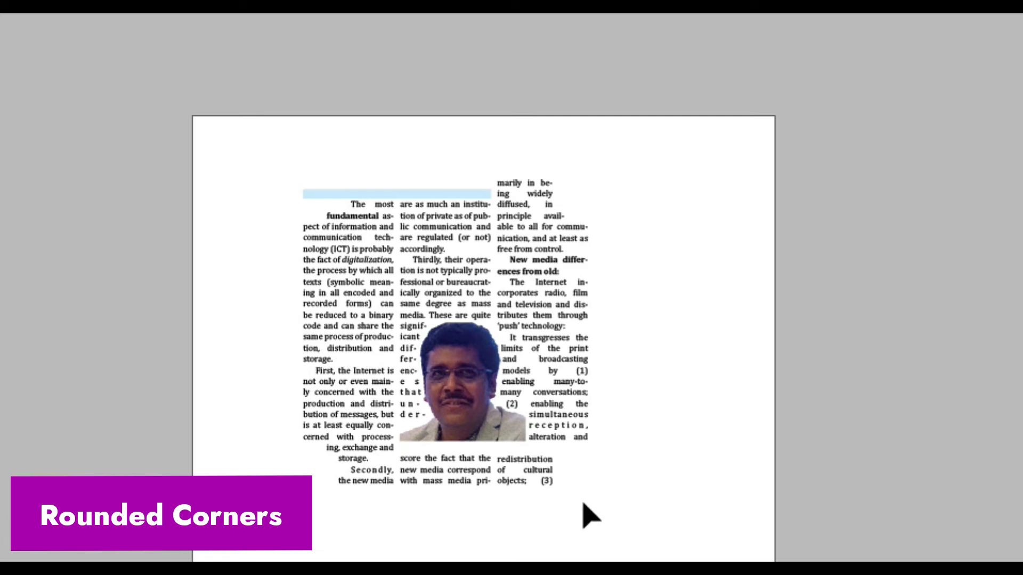
key(w)
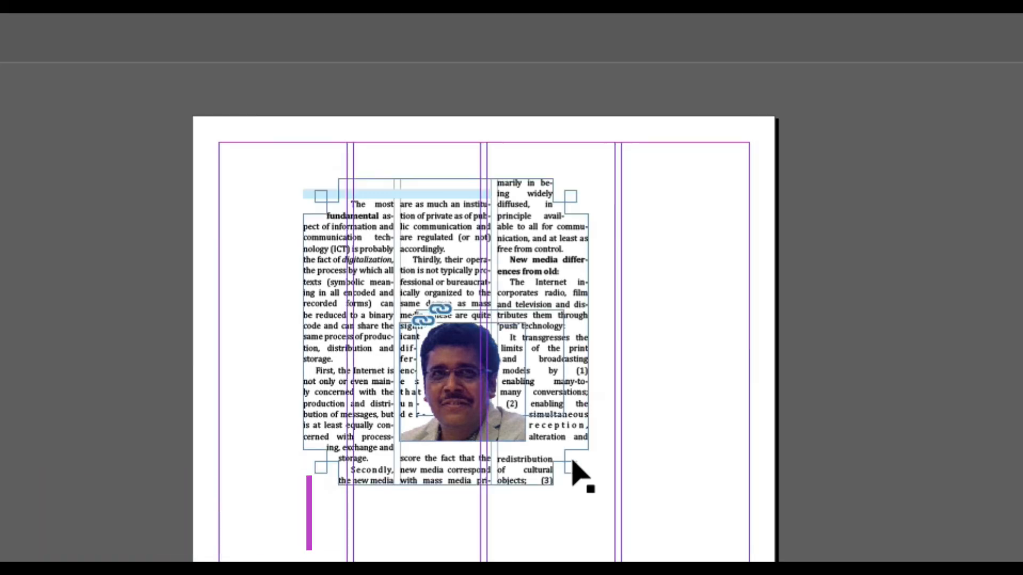
Duplicate the three-column text frame slightly up and right of the original, with plain square corners, and preview the page
click(521, 293)
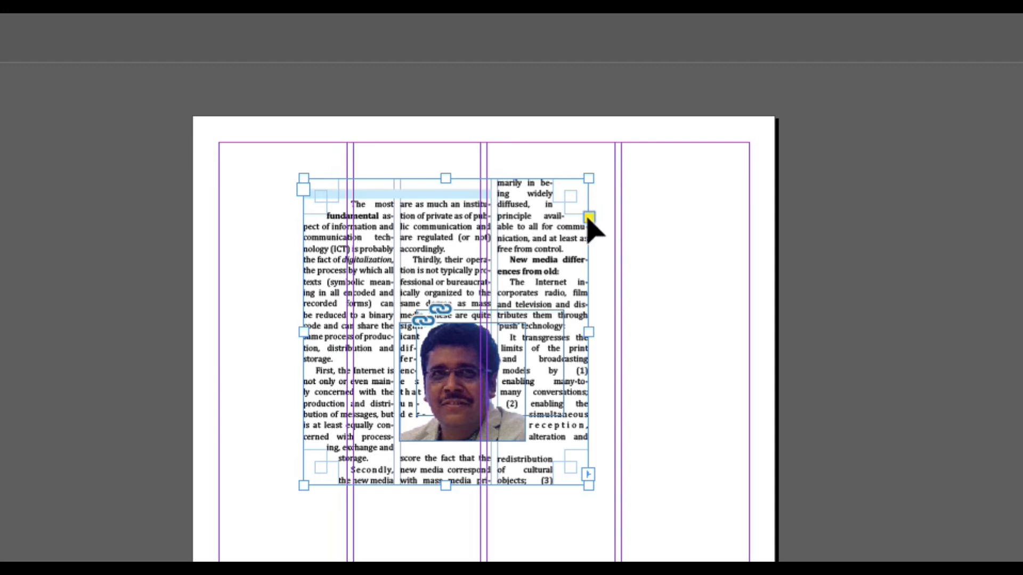
drag(590, 219, 625, 164)
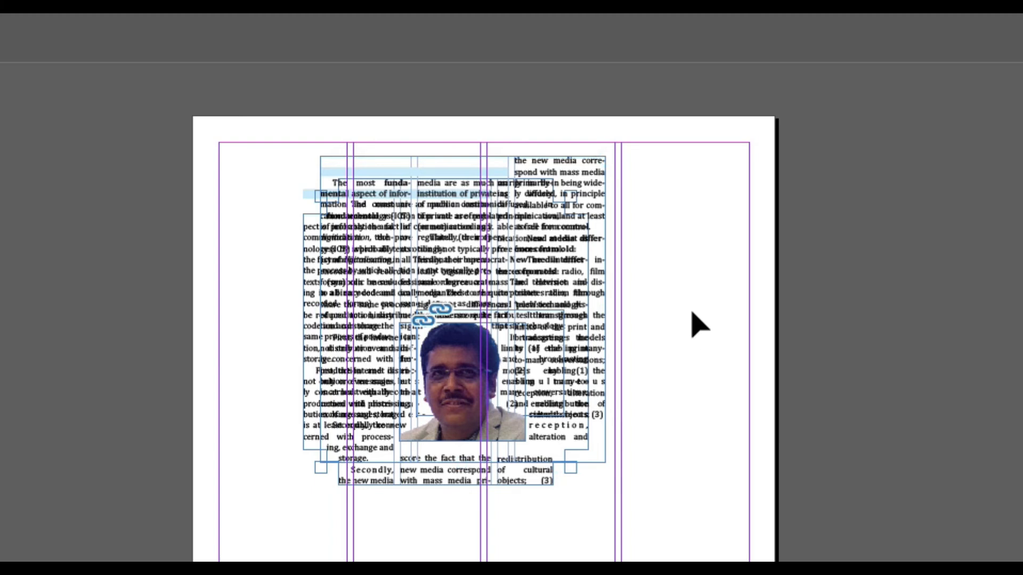
key(w)
key(w)
key(w)
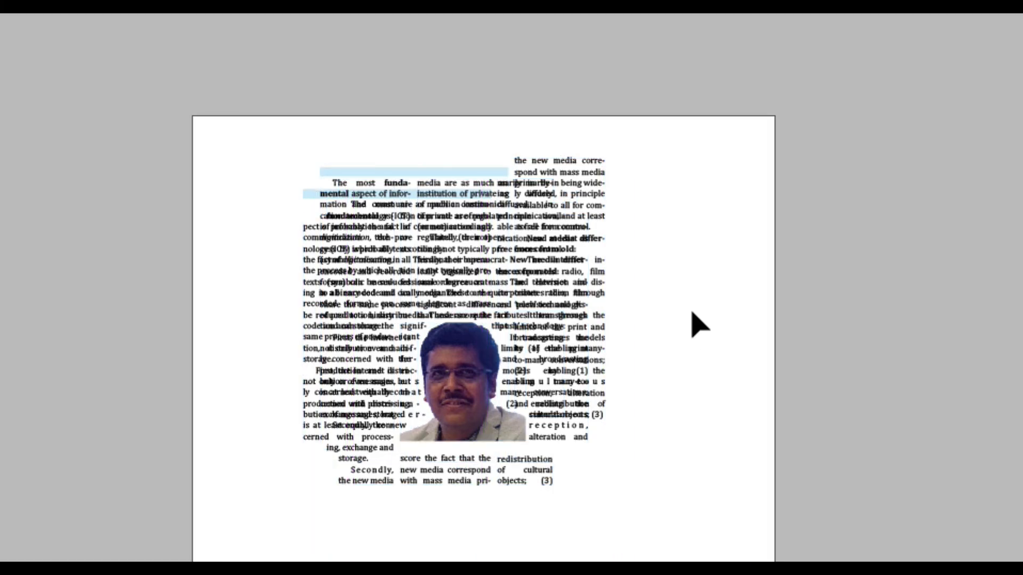